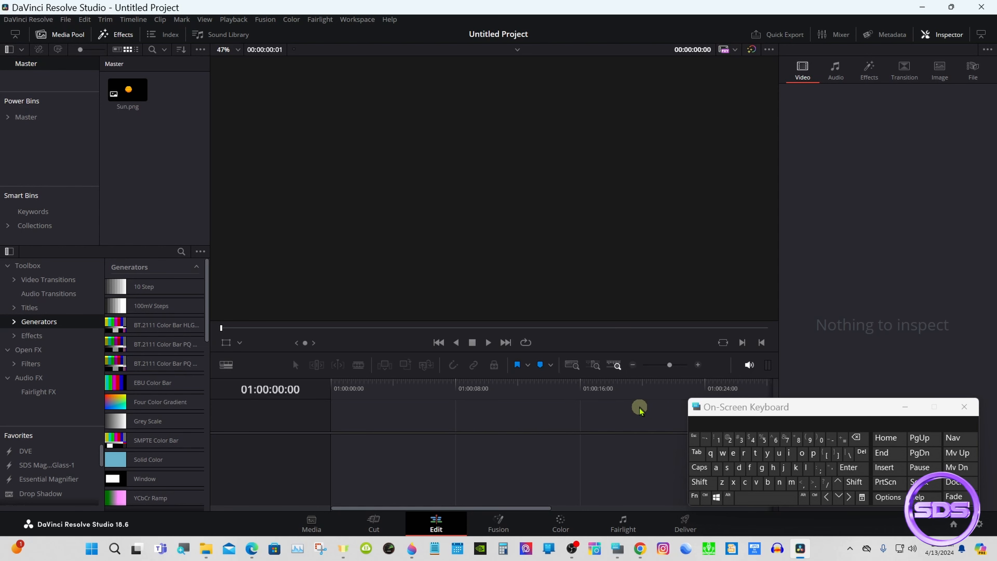
- Create a new Fusion composition clip in the Master bin with a duration of 00:00:10:00
{"action": "right_click", "coordinate": [154, 159]}
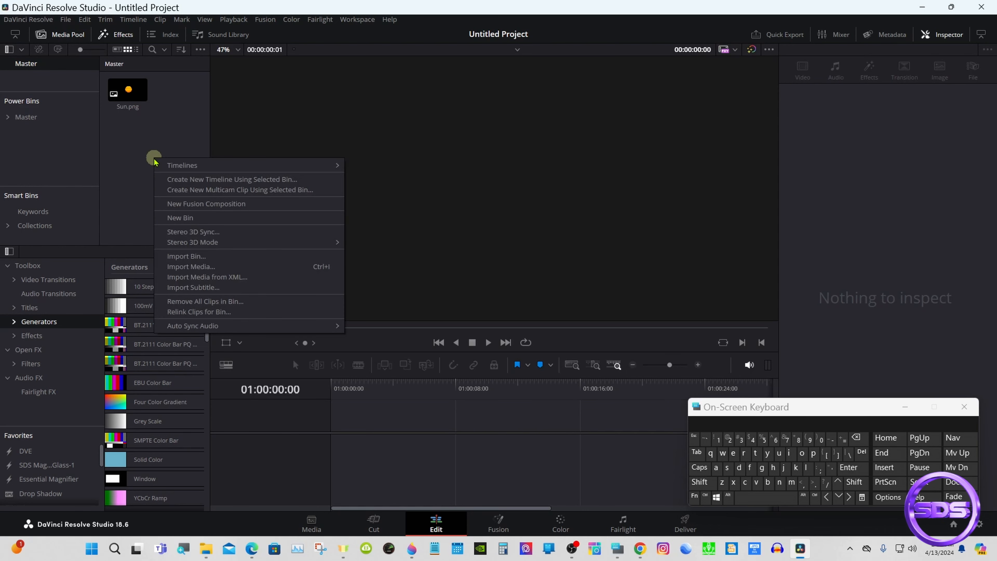
{"action": "left_click", "coordinate": [262, 206]}
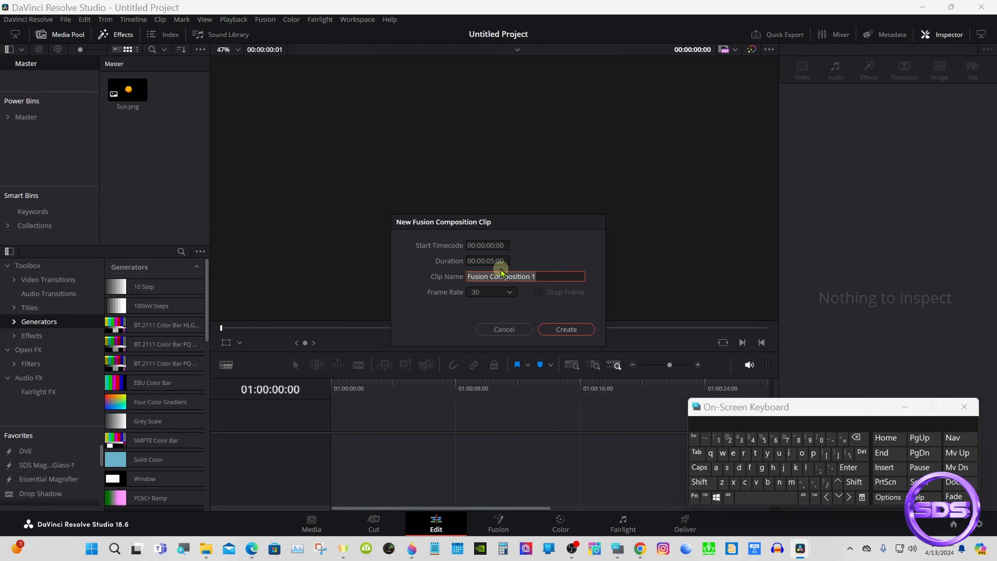
{"action": "left_click", "coordinate": [494, 261]}
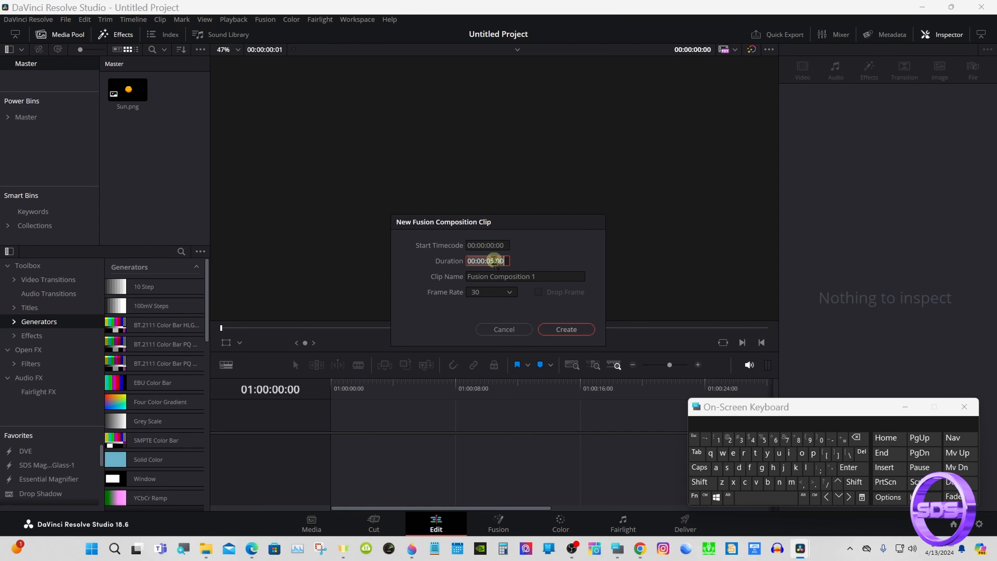
{"action": "left_click", "coordinate": [494, 261]}
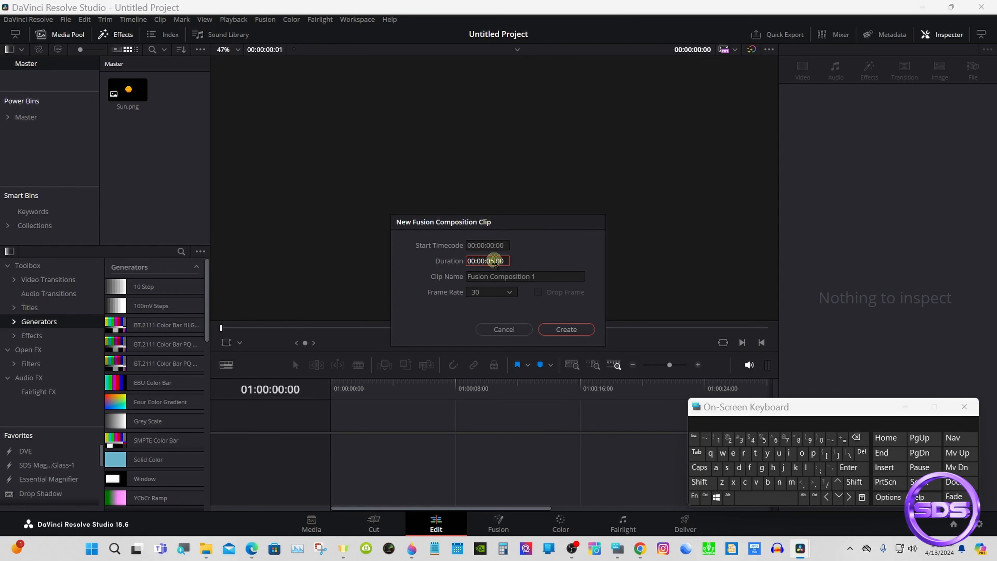
{"action": "left_click", "coordinate": [857, 438]}
{"action": "left_click", "coordinate": [857, 438]}
{"action": "left_click", "coordinate": [717, 443]}
{"action": "left_click", "coordinate": [822, 439]}
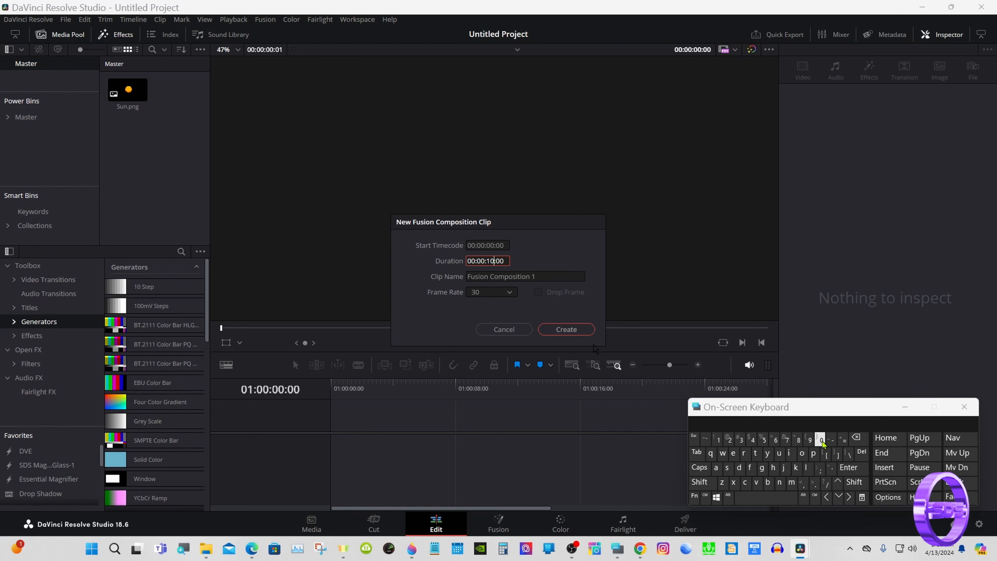
{"action": "left_click", "coordinate": [572, 330]}
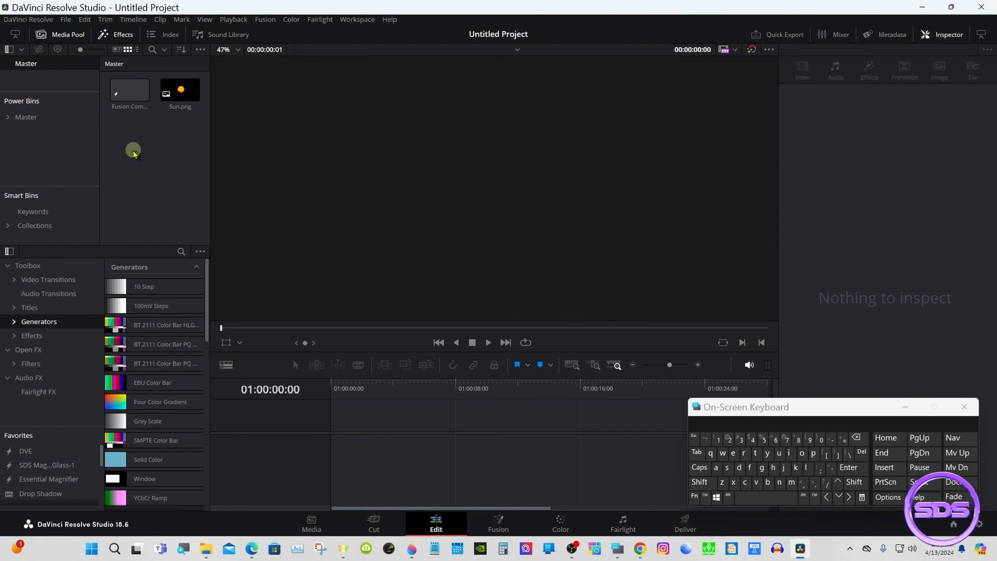
- Place the new Fusion composition on the timeline, check its length by scrubbing, and return the playhead to the start
{"action": "left_click_drag", "start_coordinate": [130, 92], "coordinate": [388, 425]}
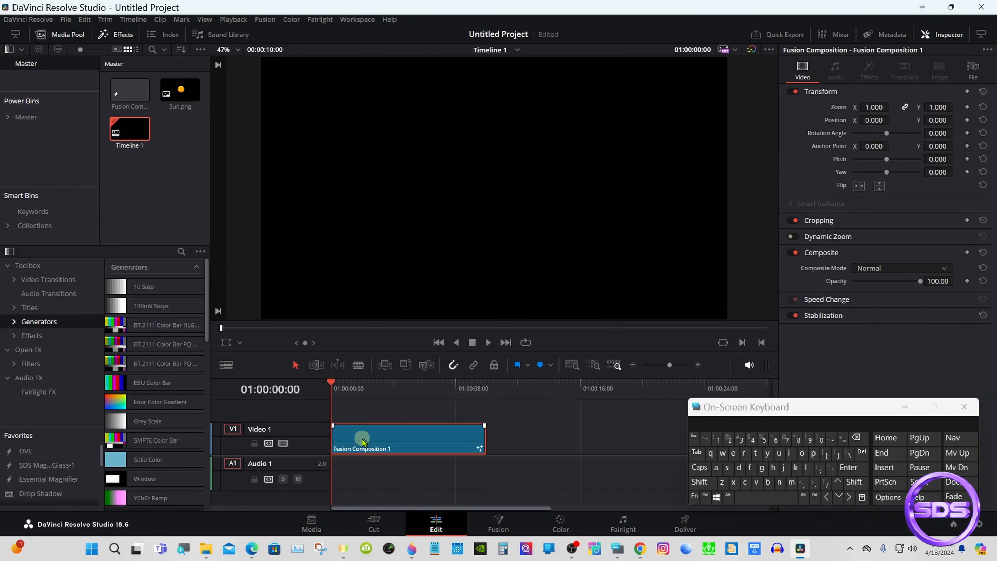
{"action": "left_click_drag", "start_coordinate": [446, 391], "coordinate": [480, 395]}
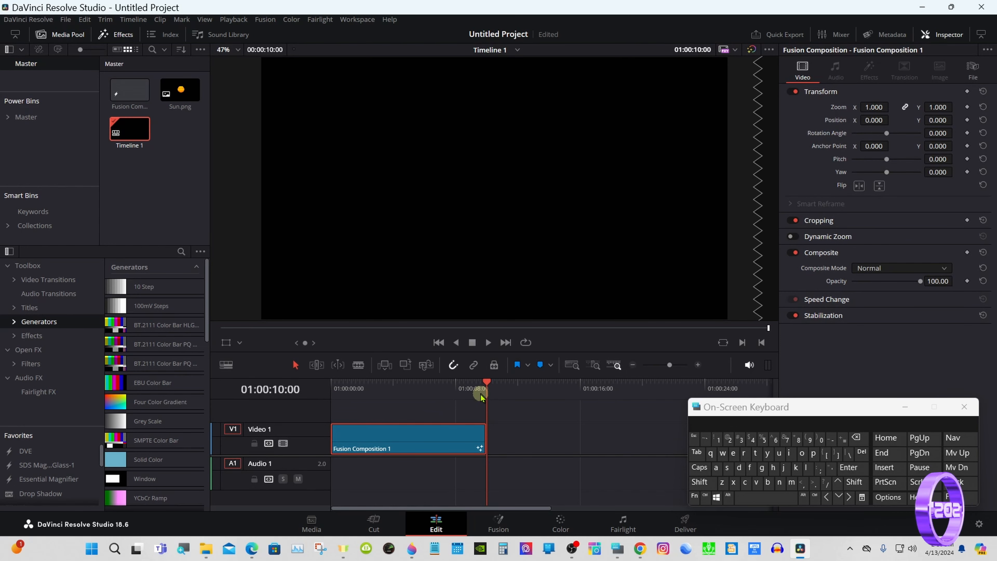
{"action": "left_click_drag", "start_coordinate": [481, 397], "coordinate": [330, 392]}
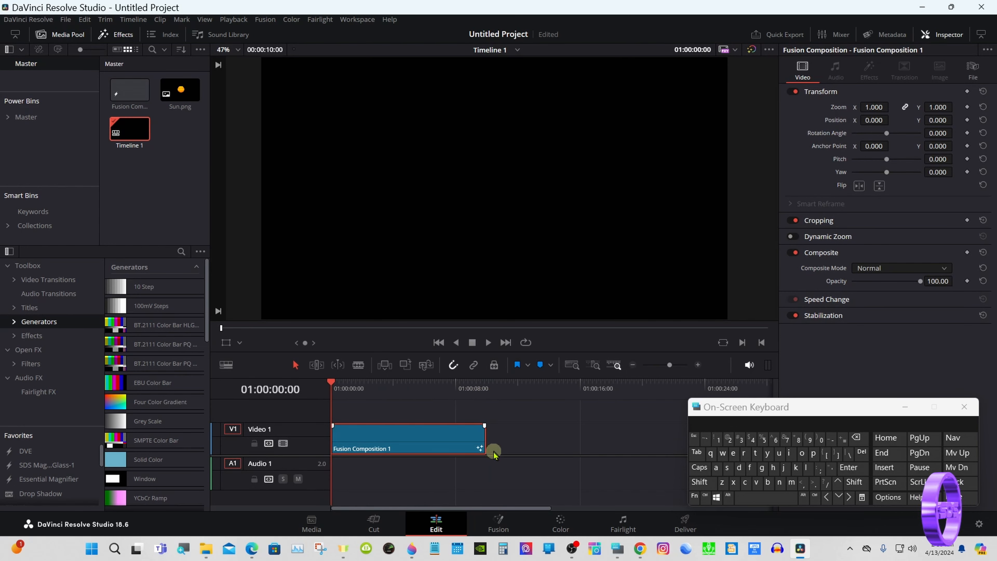
- Open the composition on the Fusion page, add a Background node and connect its output to MediaOut1
{"action": "left_click", "coordinate": [498, 527]}
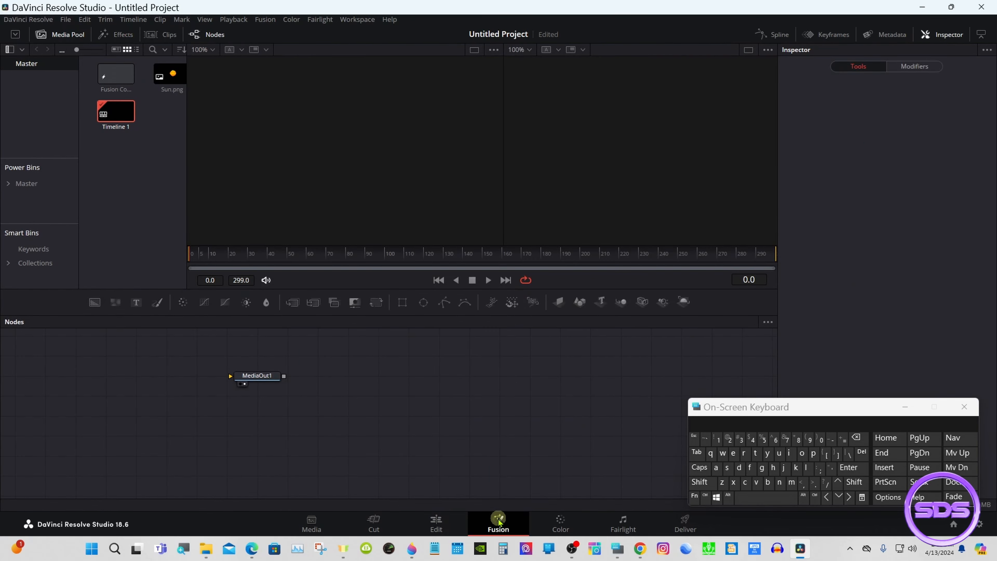
{"action": "left_click_drag", "start_coordinate": [253, 378], "coordinate": [592, 422]}
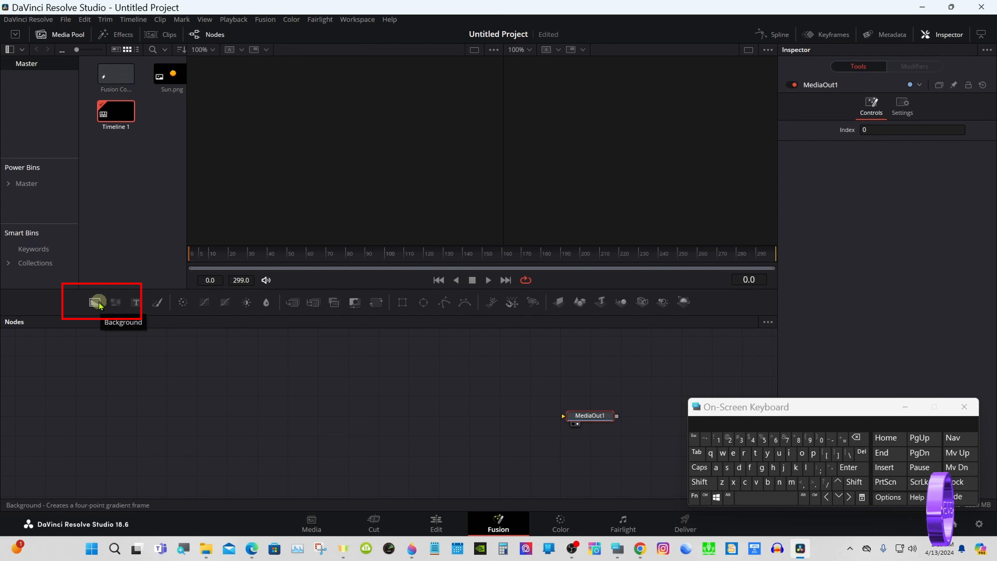
{"action": "left_click_drag", "start_coordinate": [100, 304], "coordinate": [195, 350]}
{"action": "left_click_drag", "start_coordinate": [223, 407], "coordinate": [231, 416]}
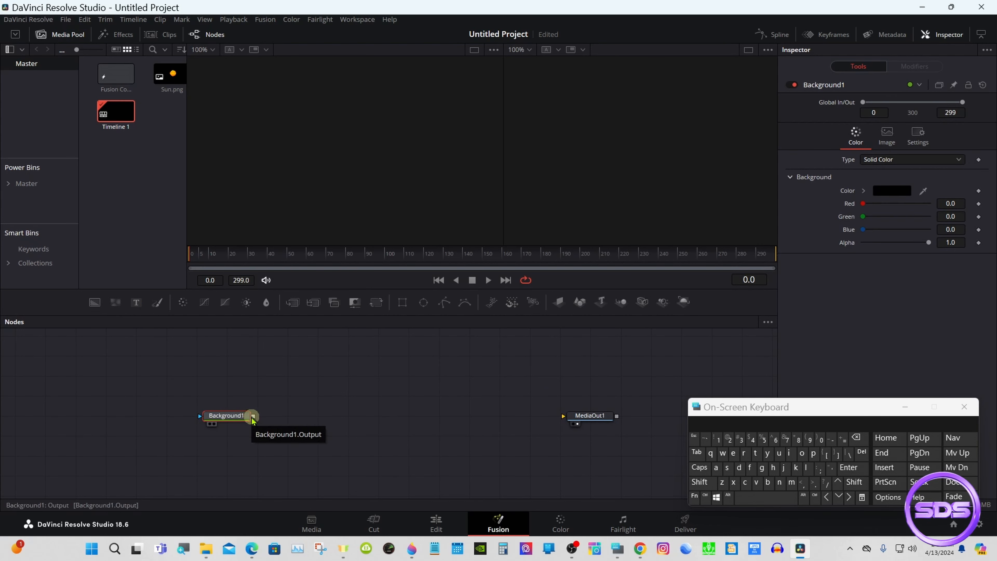
{"action": "left_click_drag", "start_coordinate": [253, 416], "coordinate": [601, 421]}
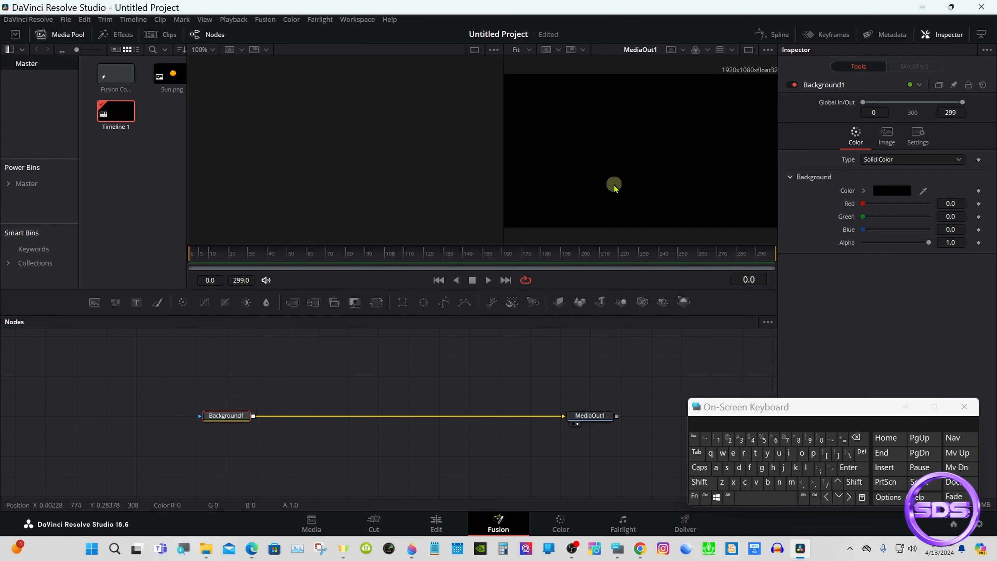
- Switch to a single viewer and make the background transparent by setting its alpha to 0
{"action": "left_click", "coordinate": [749, 51]}
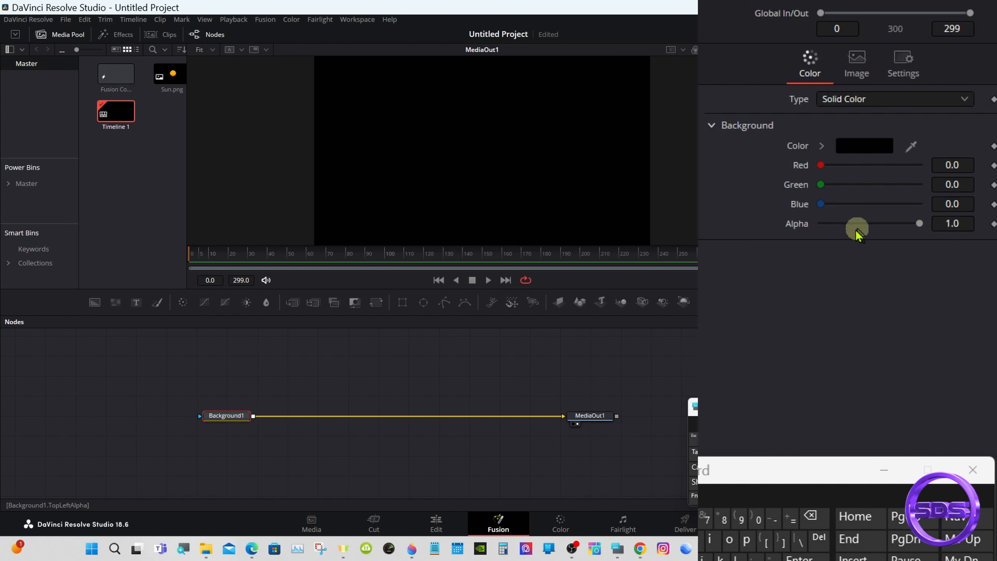
{"action": "left_click_drag", "start_coordinate": [919, 224], "coordinate": [790, 236]}
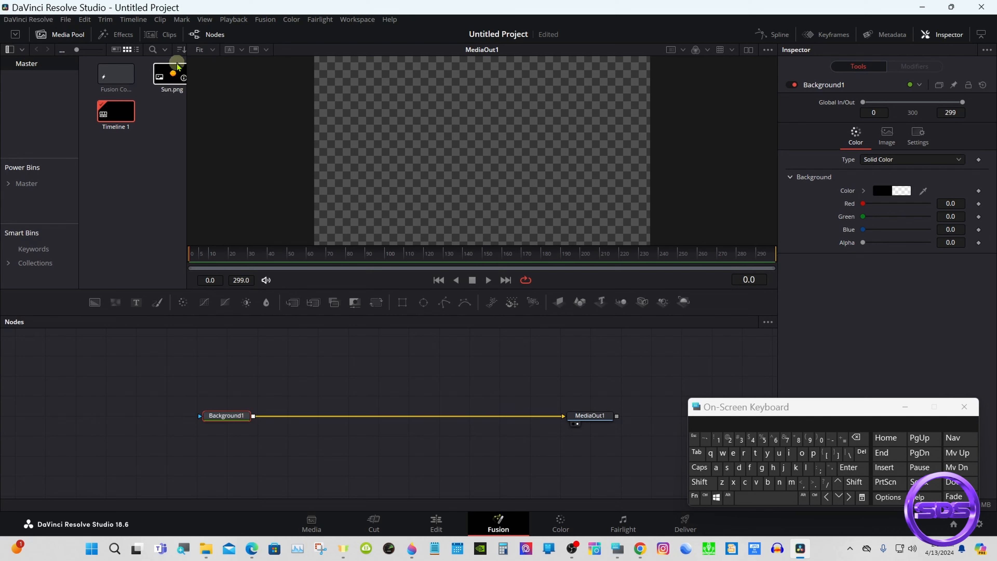
- Add Sun.png to the node graph and merge it over the Background node's output
{"action": "left_click_drag", "start_coordinate": [176, 66], "coordinate": [273, 345]}
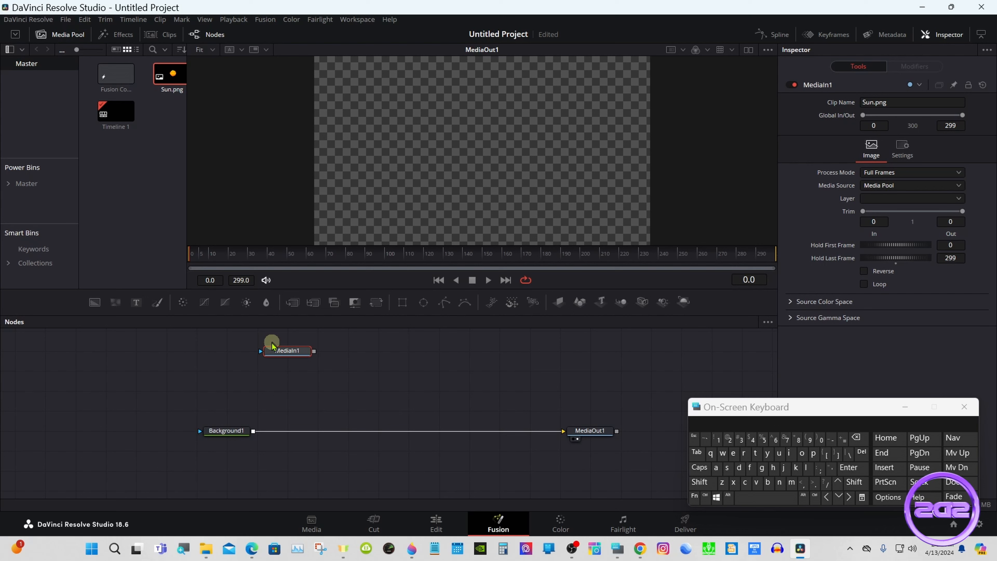
{"action": "left_click_drag", "start_coordinate": [314, 351], "coordinate": [253, 431]}
{"action": "left_click_drag", "start_coordinate": [289, 357], "coordinate": [255, 431]}
- Insert a Transform node between MediaIn1 and Merge1 and set its size to 1.25
{"action": "left_click", "coordinate": [314, 351]}
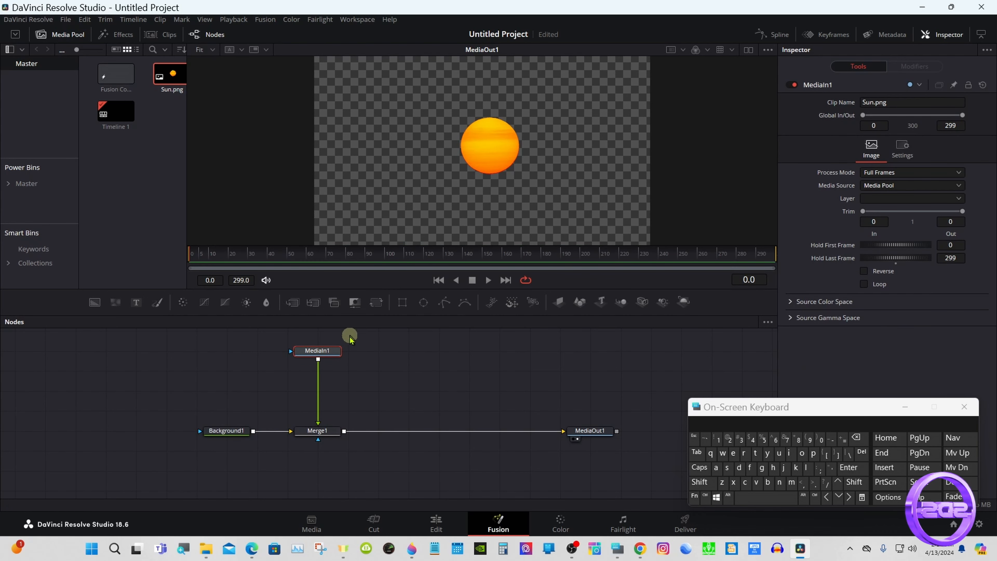
{"action": "left_click", "coordinate": [375, 303]}
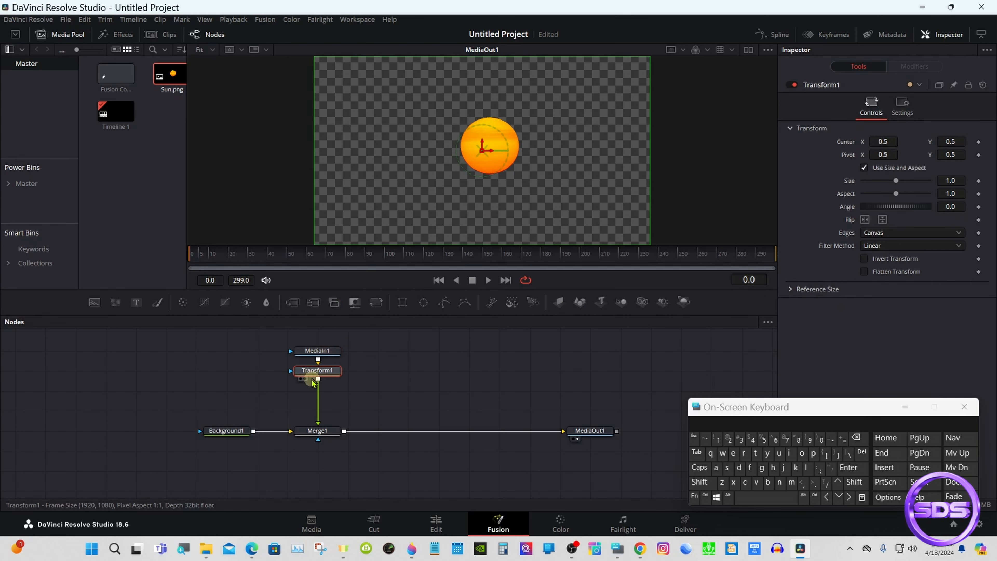
{"action": "left_click_drag", "start_coordinate": [313, 382], "coordinate": [313, 422]}
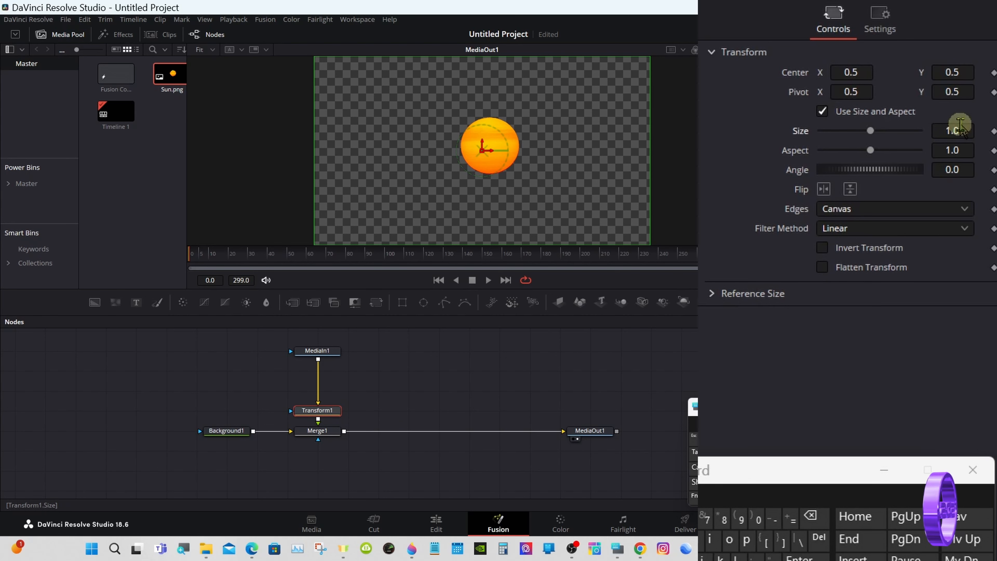
{"action": "left_click", "coordinate": [960, 131]}
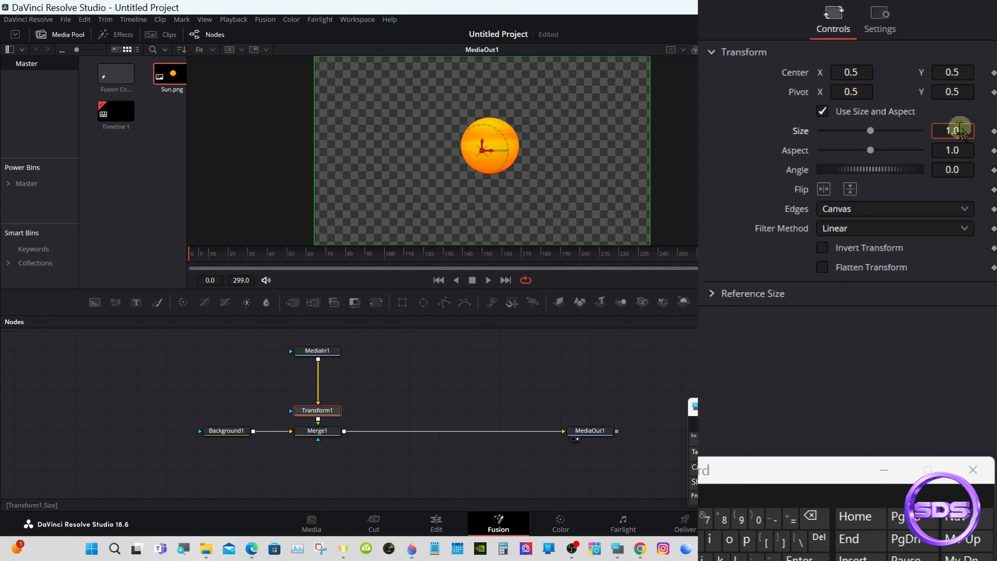
{"action": "left_click", "coordinate": [811, 516]}
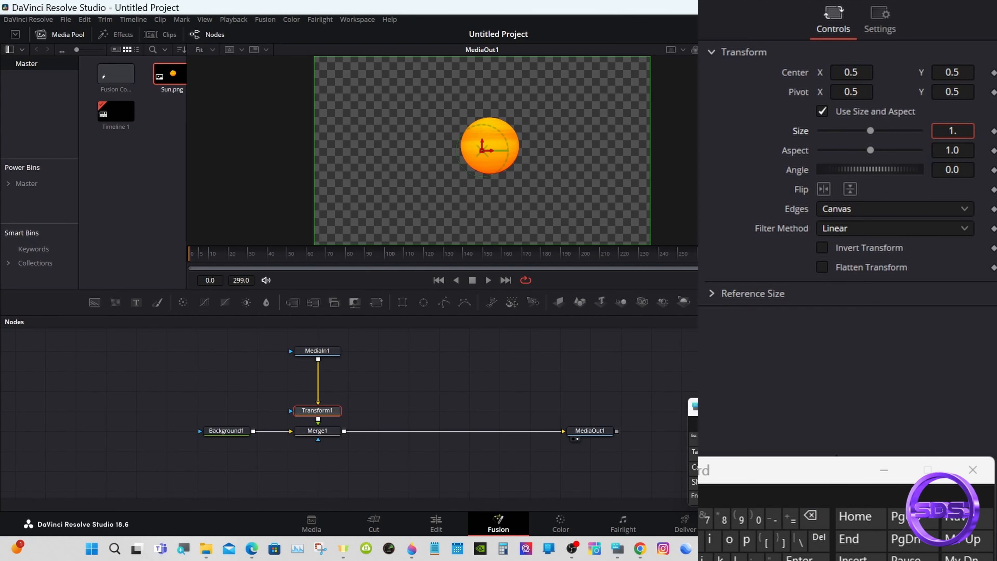
{"action": "type", "text": "25"}
{"action": "key", "text": "Return"}
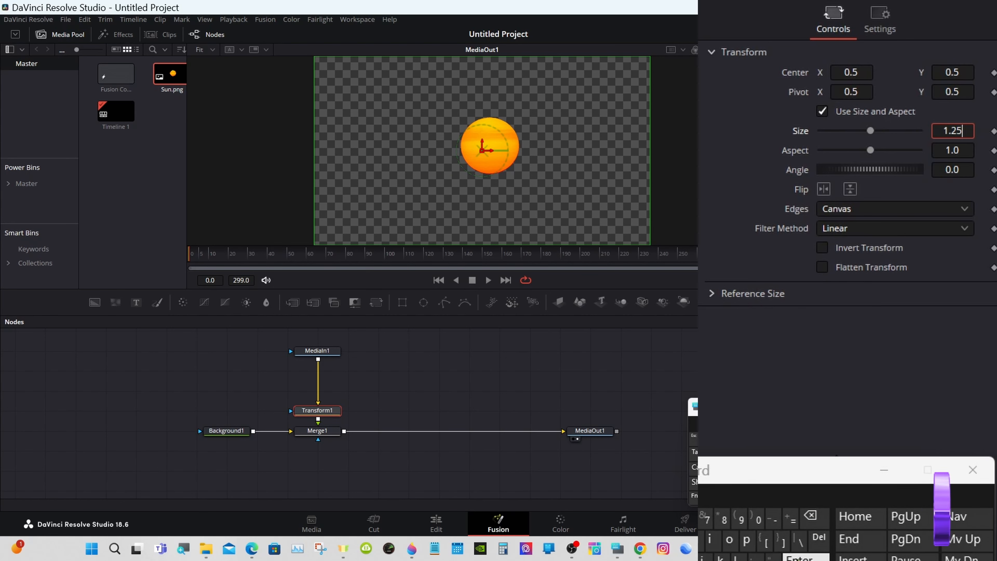
{"action": "left_click", "coordinate": [591, 385]}
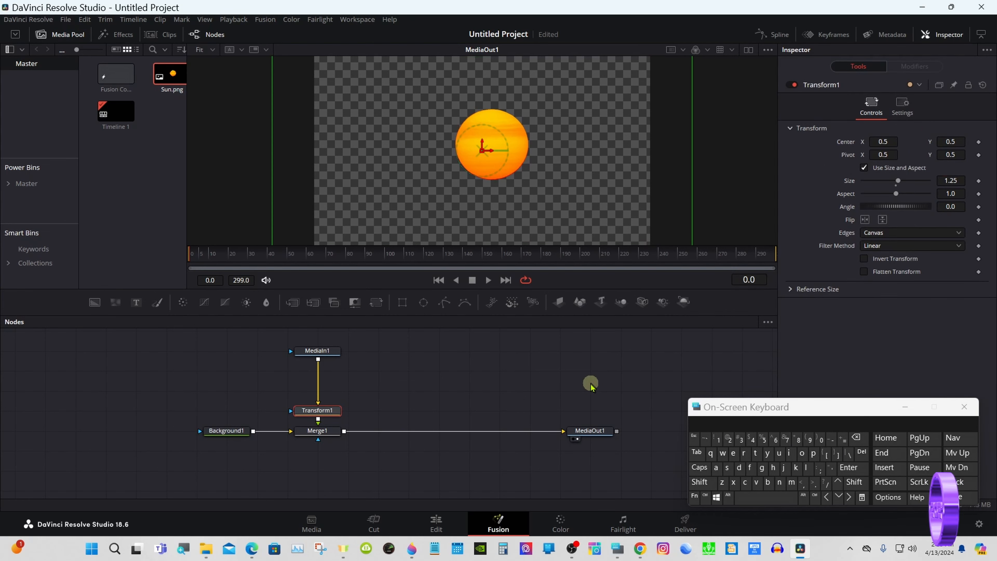
- Find the Soft Glow tool by searching for "sof" and insert it directly after MediaIn1
{"action": "left_click", "coordinate": [329, 353]}
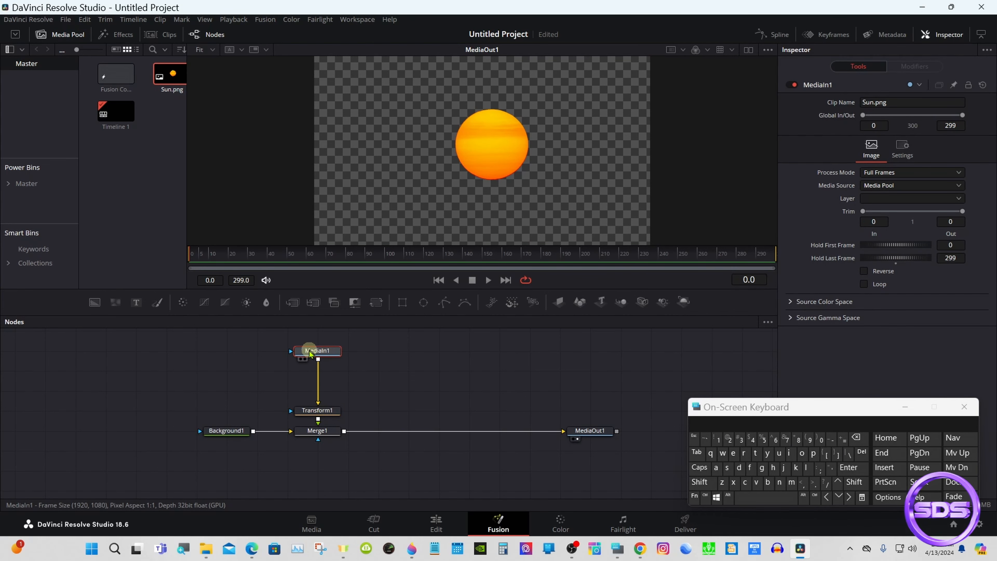
{"action": "left_click", "coordinate": [714, 487]}
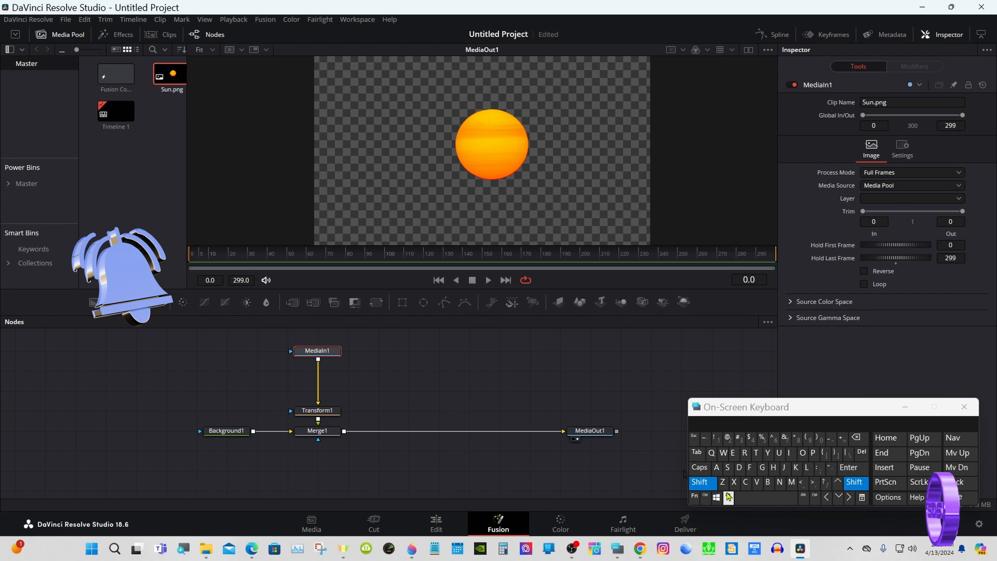
{"action": "left_click", "coordinate": [741, 500]}
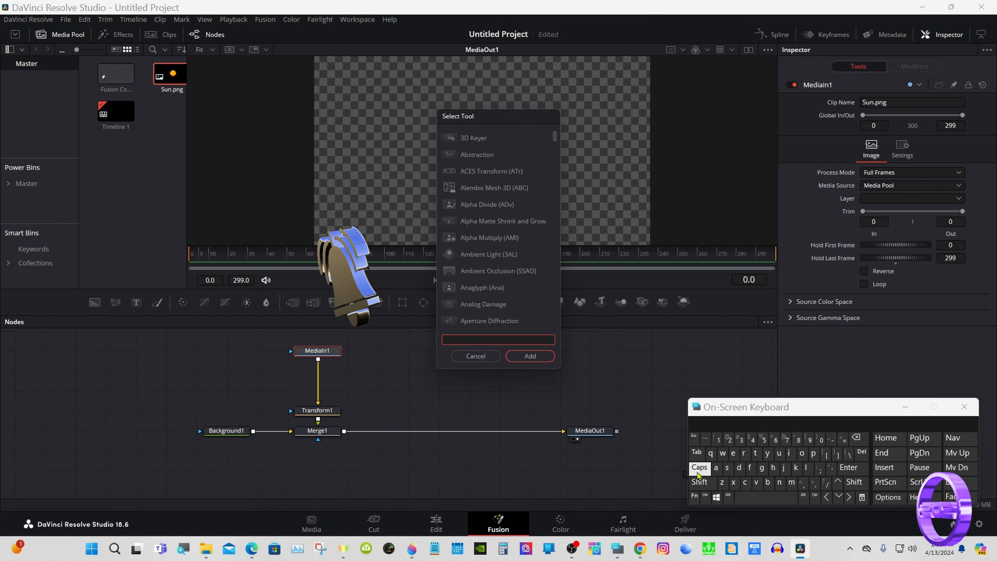
{"action": "left_click", "coordinate": [727, 469]}
{"action": "left_click", "coordinate": [801, 453]}
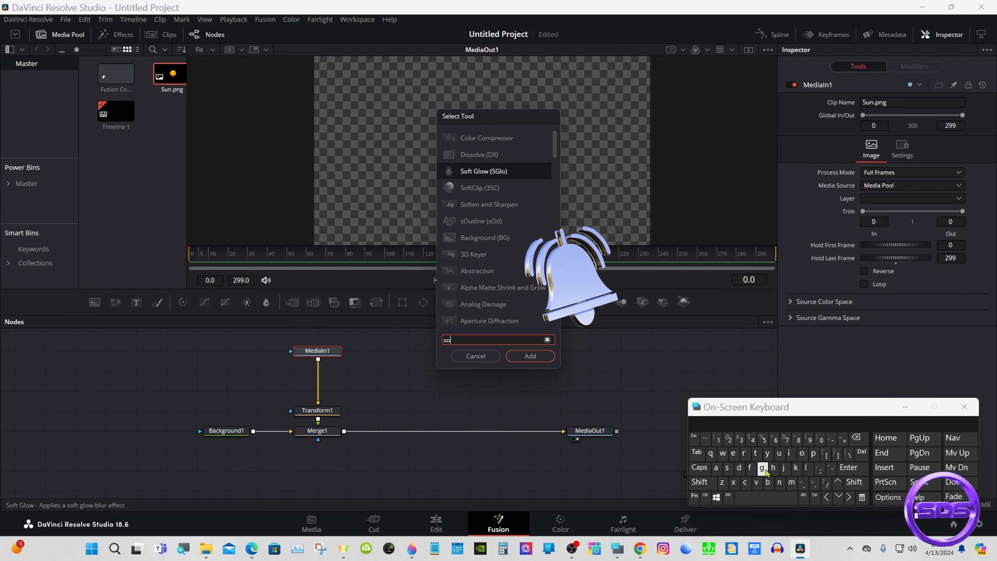
{"action": "left_click", "coordinate": [753, 471]}
{"action": "left_click", "coordinate": [485, 138]}
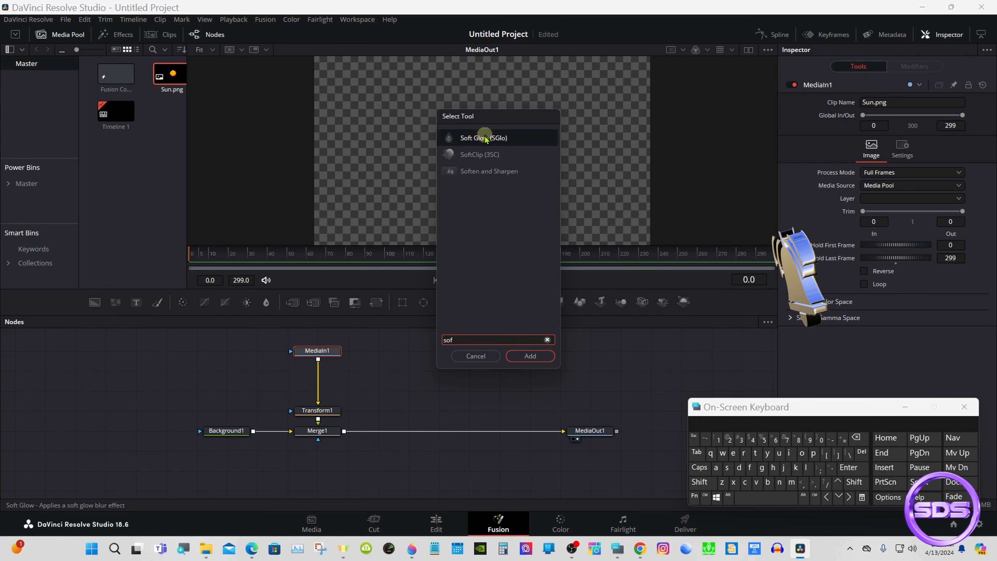
{"action": "left_click", "coordinate": [516, 354]}
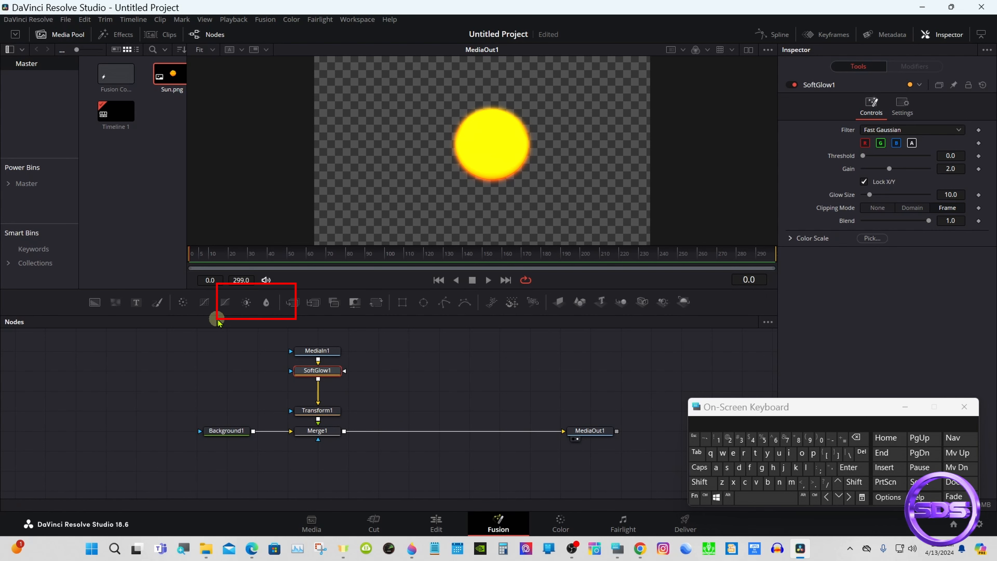
- Insert a Brightness Contrast node after SoftGlow1, try a saturation of 0.23, and reset it to the default
{"action": "left_click", "coordinate": [247, 303]}
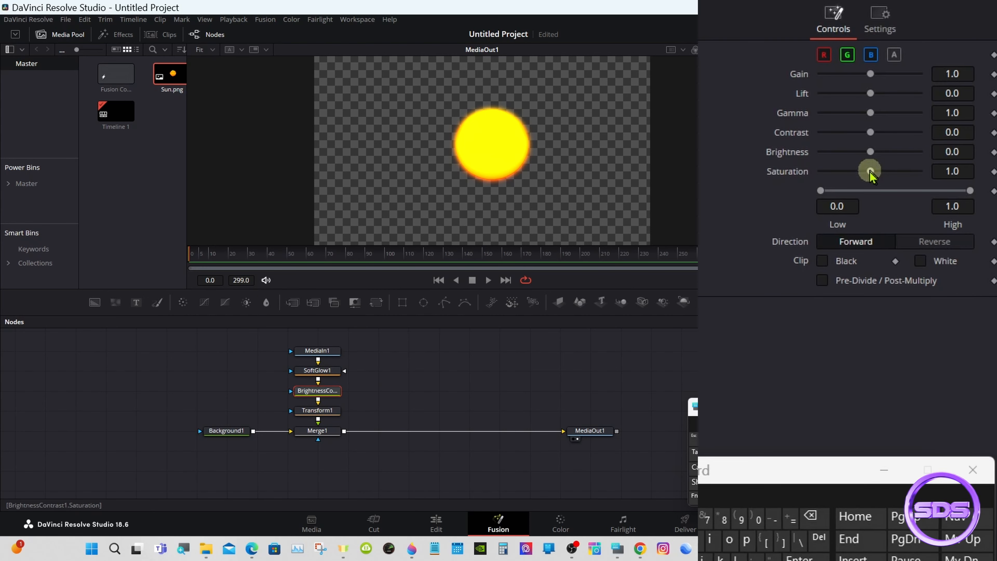
{"action": "left_click_drag", "start_coordinate": [870, 171], "coordinate": [831, 171]}
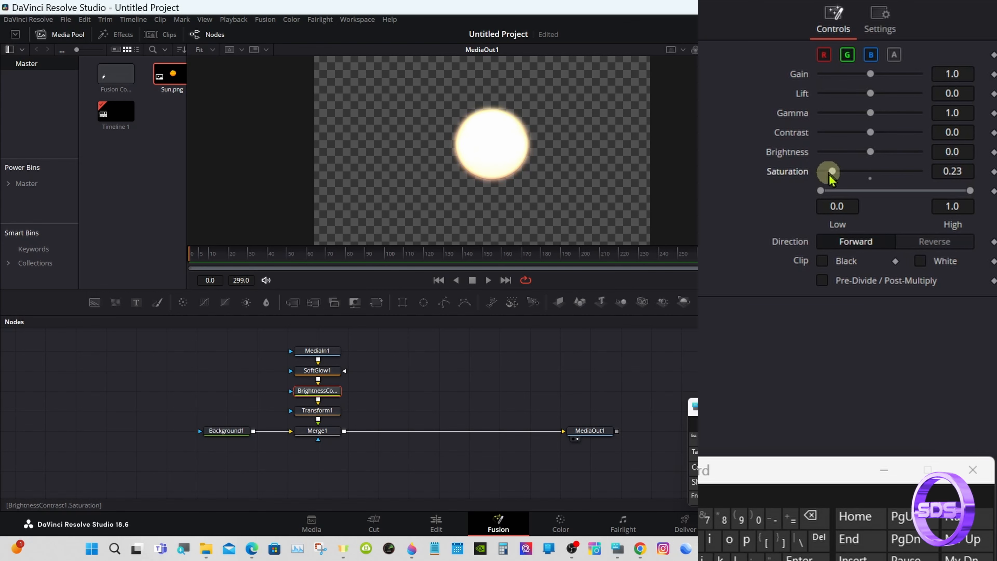
{"action": "left_click", "coordinate": [870, 179]}
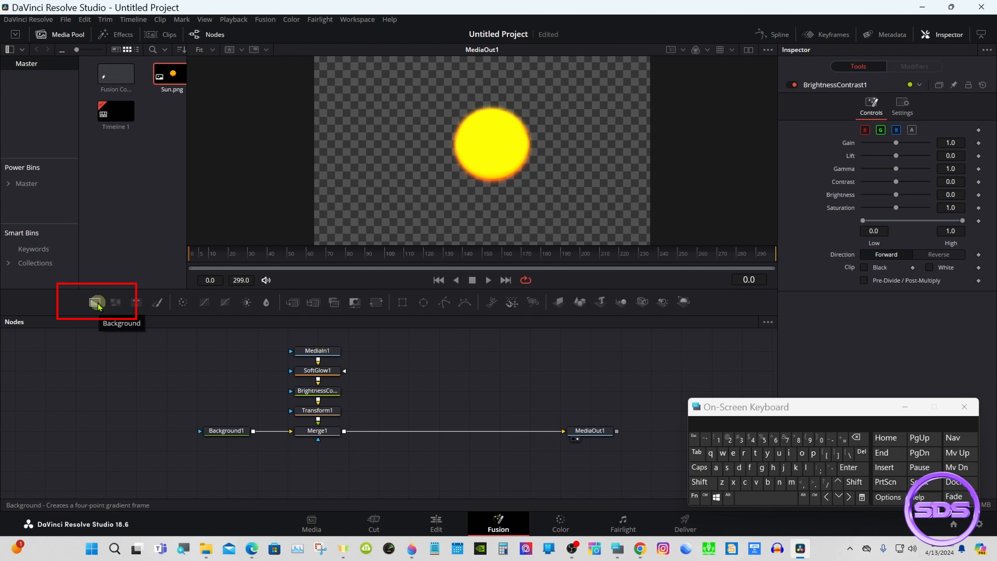
- Add a second Background node with an Ellipse mask and merge it over the output of Merge1
{"action": "left_click_drag", "start_coordinate": [99, 306], "coordinate": [408, 368]}
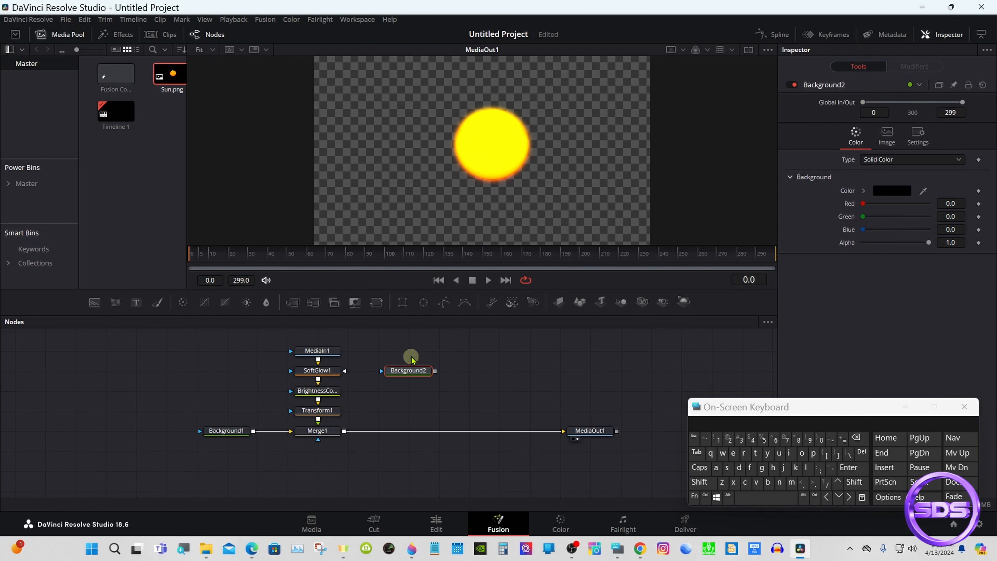
{"action": "left_click", "coordinate": [422, 306]}
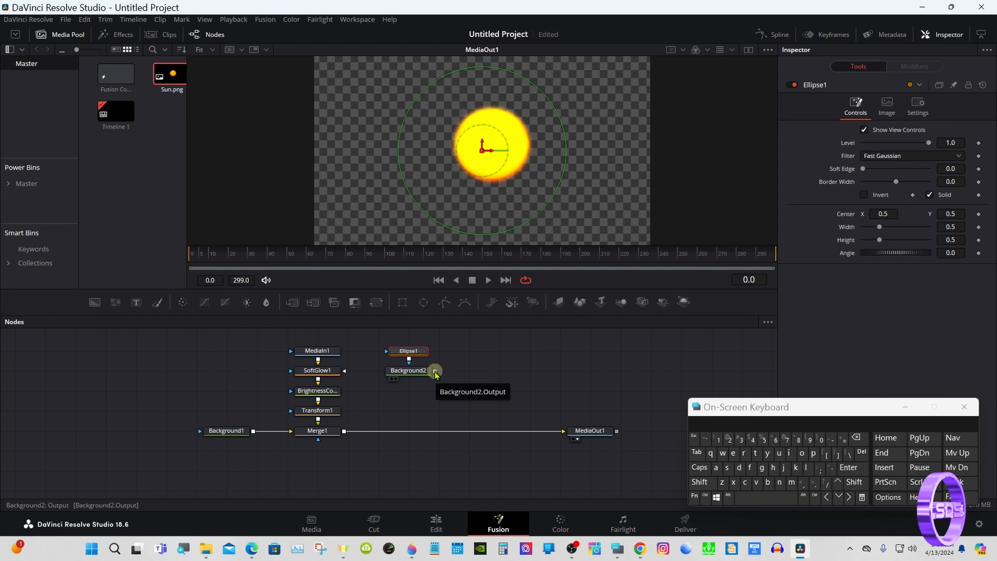
{"action": "left_click_drag", "start_coordinate": [434, 371], "coordinate": [346, 436]}
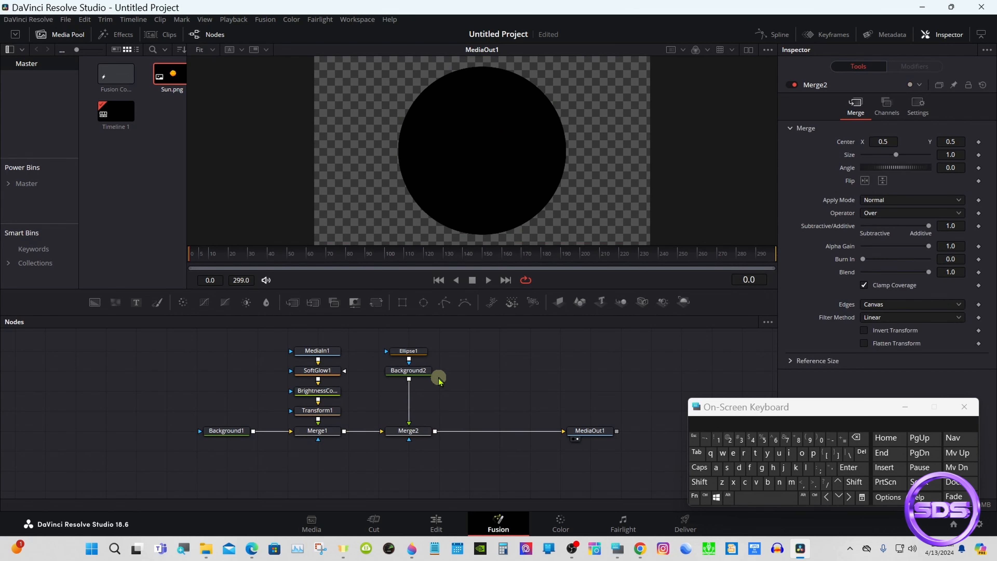
- Link the Ellipse1 mask's width to its height with an expression and set the height to 0.22
{"action": "left_click", "coordinate": [415, 352]}
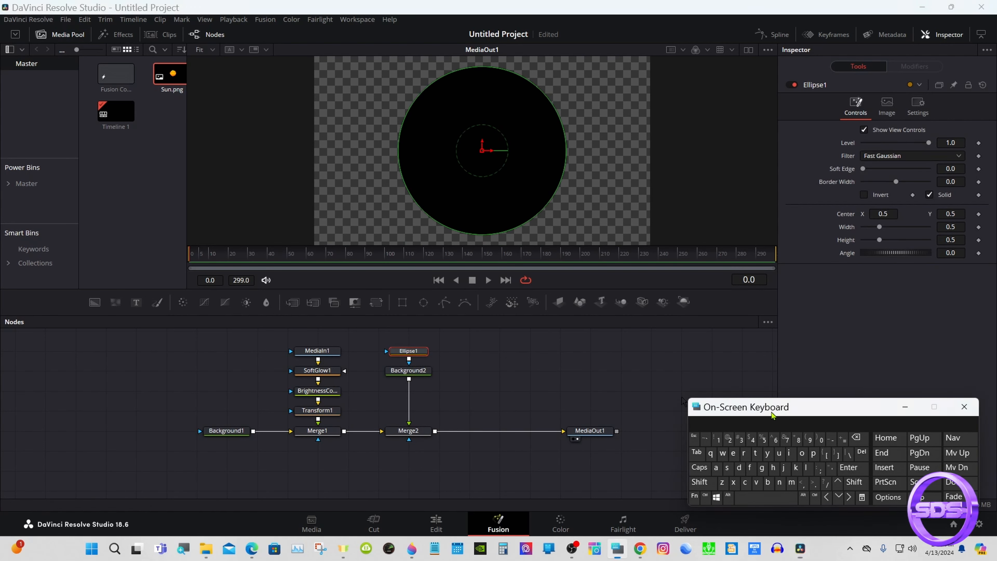
{"action": "left_click_drag", "start_coordinate": [774, 415], "coordinate": [611, 417]}
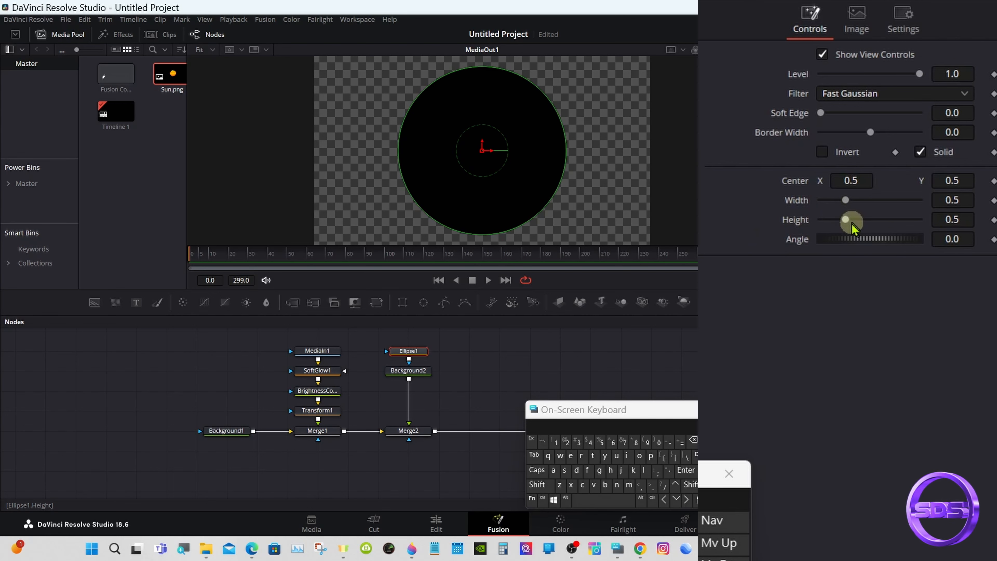
{"action": "left_click_drag", "start_coordinate": [847, 223], "coordinate": [861, 225]}
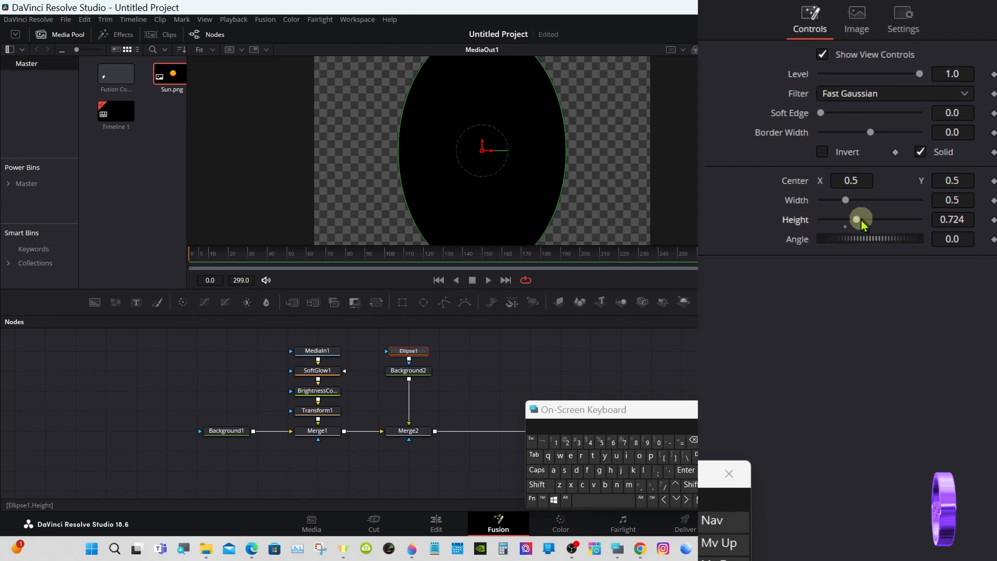
{"action": "double_click", "coordinate": [844, 226]}
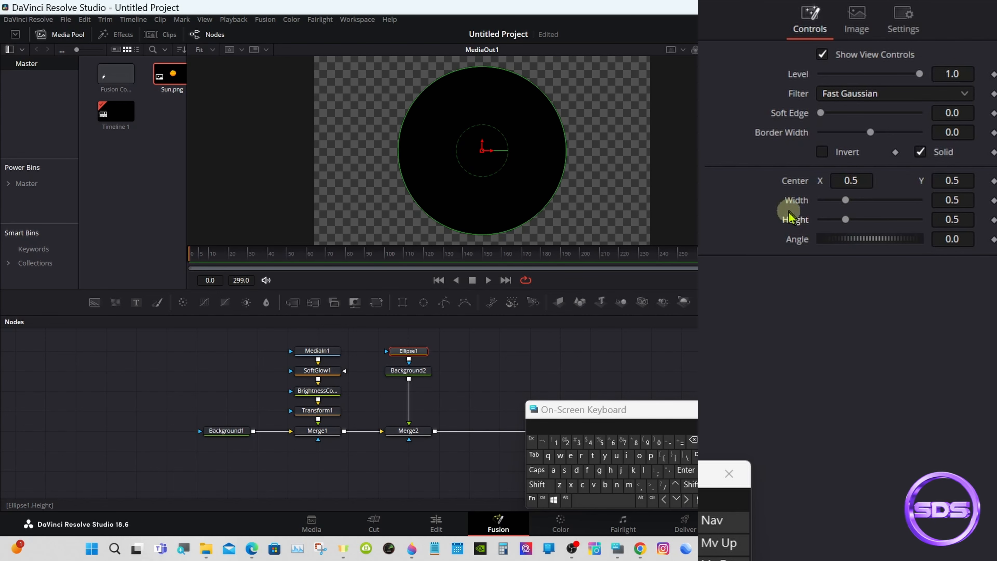
{"action": "right_click", "coordinate": [808, 205]}
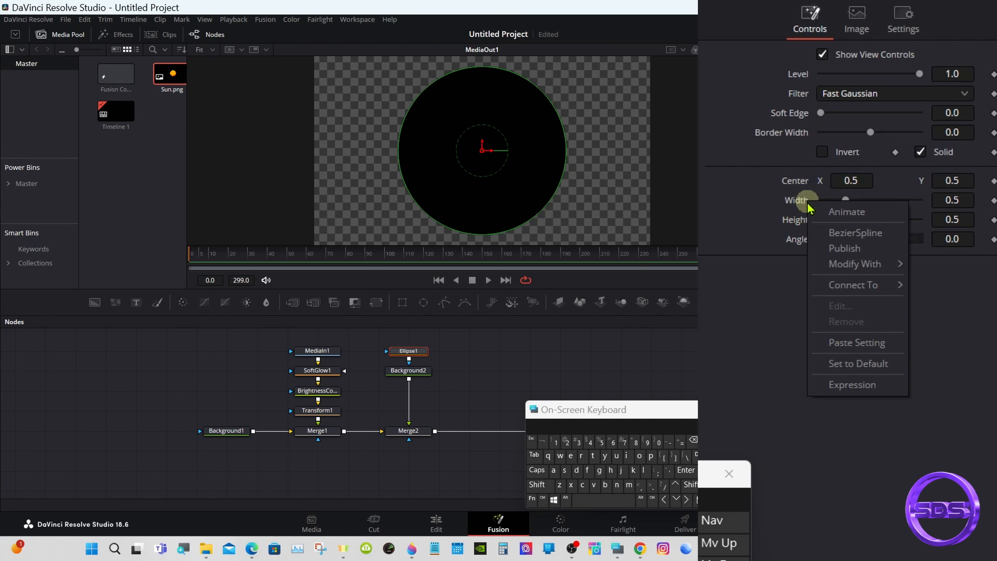
{"action": "left_click", "coordinate": [850, 387]}
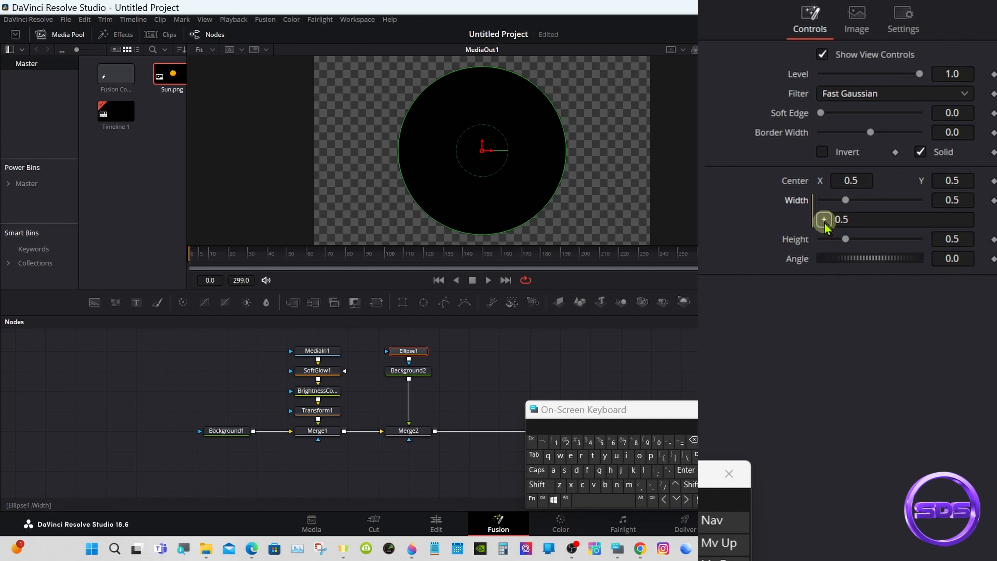
{"action": "mouse_move", "coordinate": [824, 226]}
{"action": "left_mouse_down"}
{"action": "mouse_move", "coordinate": [813, 221]}
{"action": "mouse_move", "coordinate": [792, 242]}
{"action": "mouse_move", "coordinate": [834, 241]}
{"action": "left_mouse_up"}
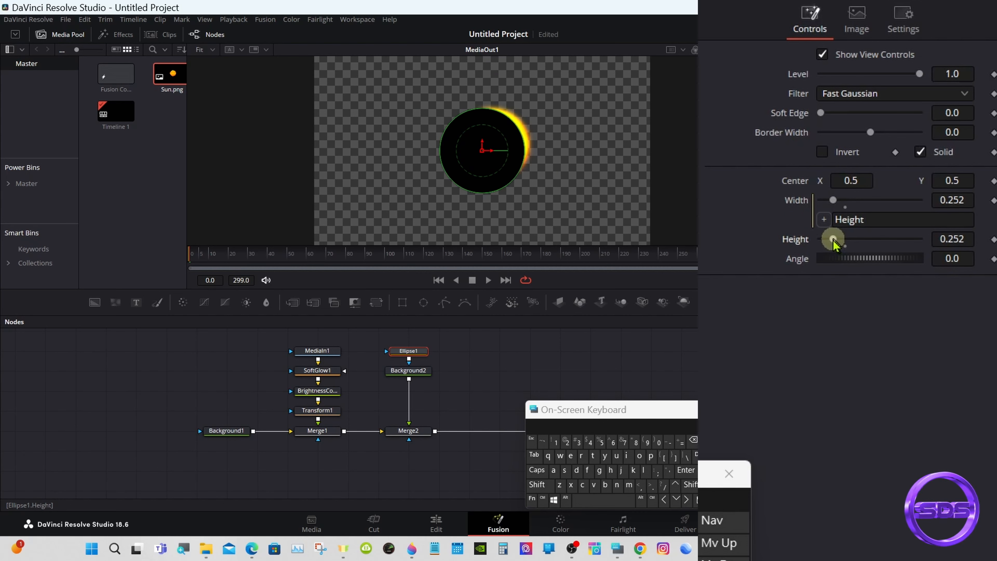
{"action": "left_click_drag", "start_coordinate": [833, 240], "coordinate": [831, 240]}
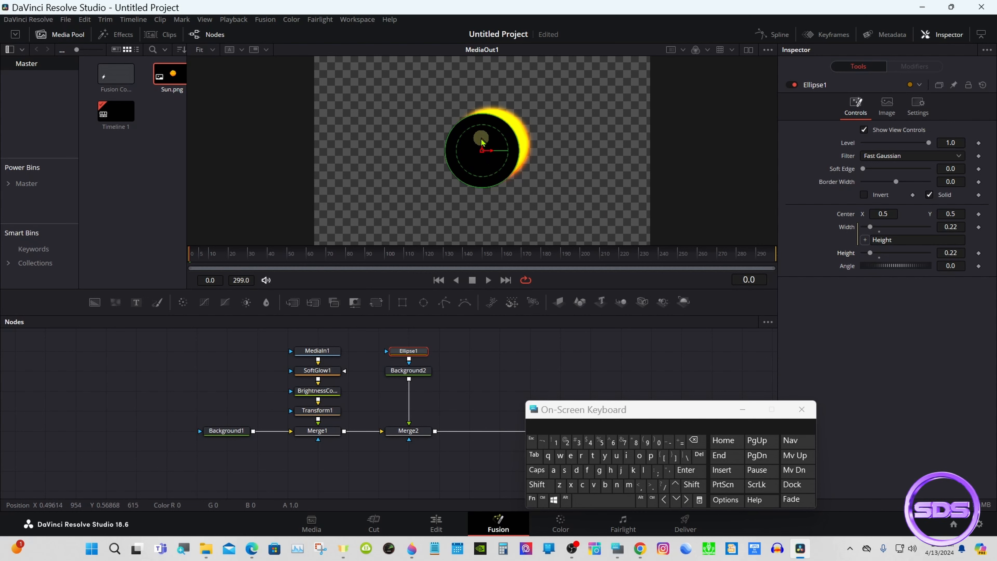
- Center the Ellipse1 disc over the sun at X 0.529366, Y 0.52922
{"action": "left_click_drag", "start_coordinate": [482, 142], "coordinate": [511, 152]}
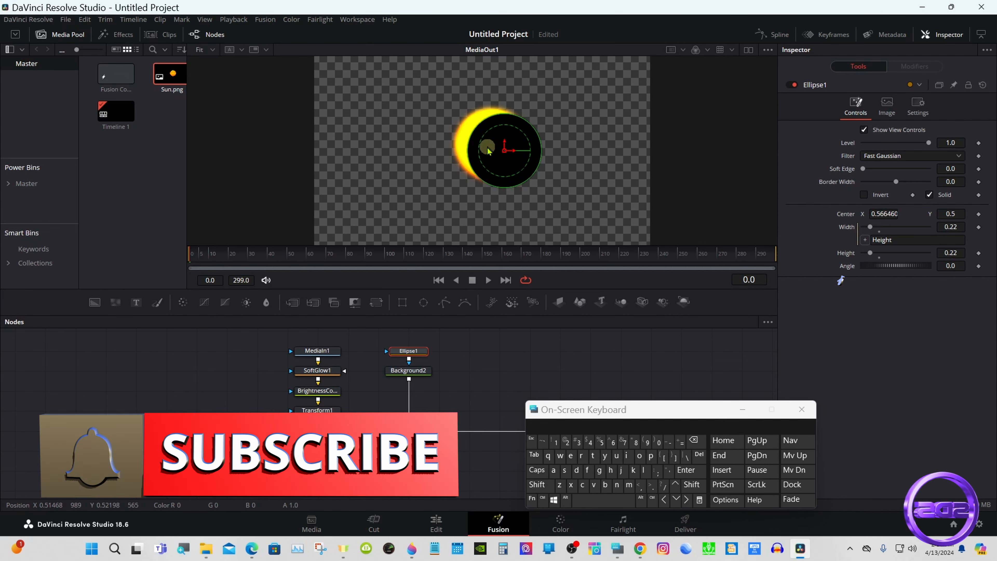
{"action": "left_click_drag", "start_coordinate": [504, 151], "coordinate": [492, 147]}
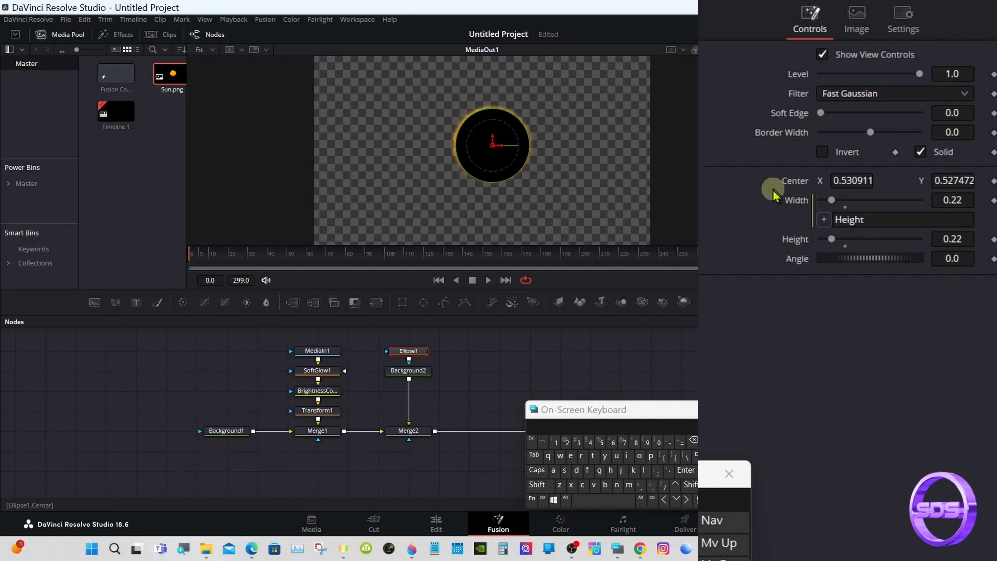
{"action": "left_click_drag", "start_coordinate": [494, 146], "coordinate": [494, 146]}
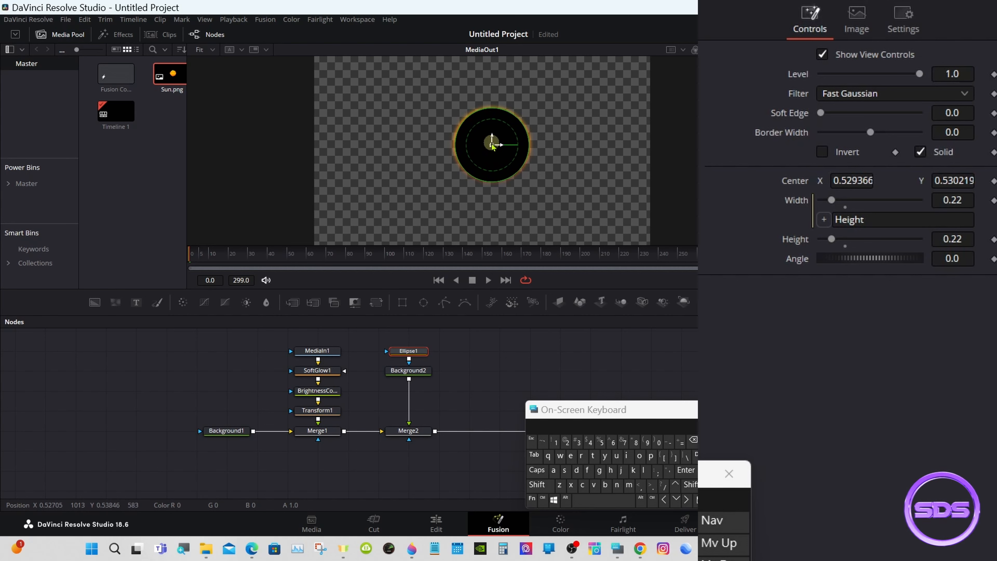
{"action": "left_click_drag", "start_coordinate": [946, 178], "coordinate": [947, 176]}
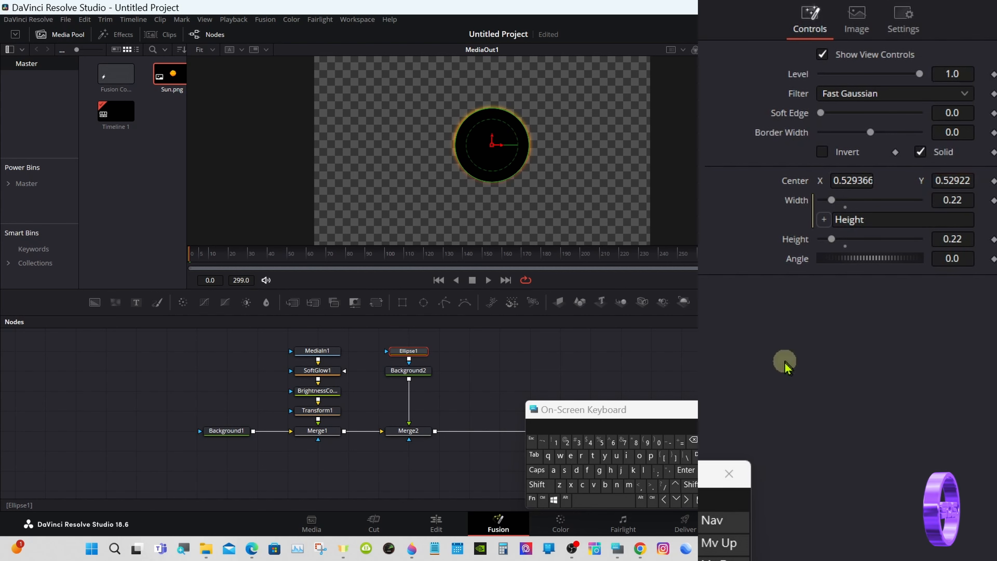
- Turn the viewer's checker underlay off to preview the eclipse on plain black, and turn it back on
{"action": "left_click", "coordinate": [767, 49]}
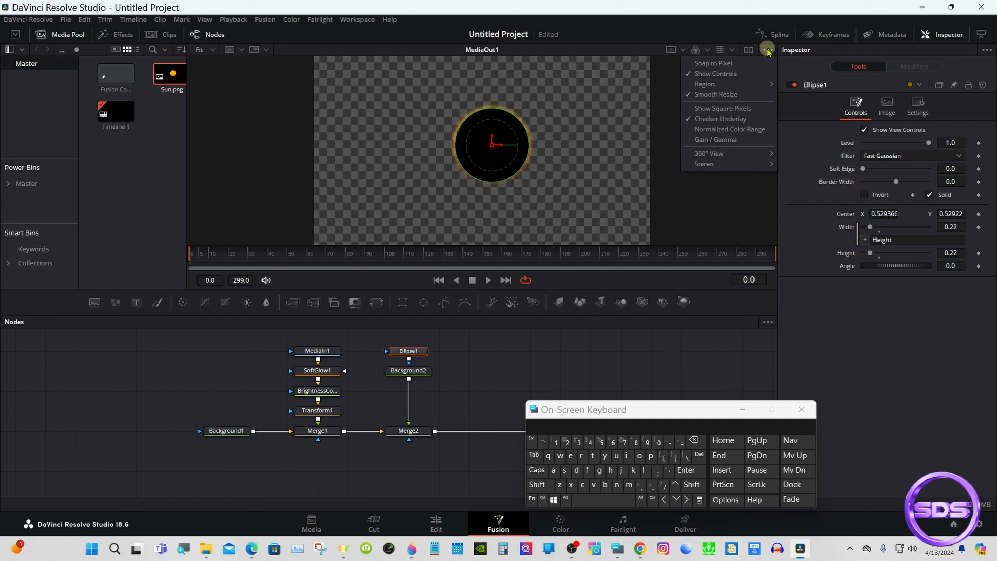
{"action": "left_click", "coordinate": [720, 119]}
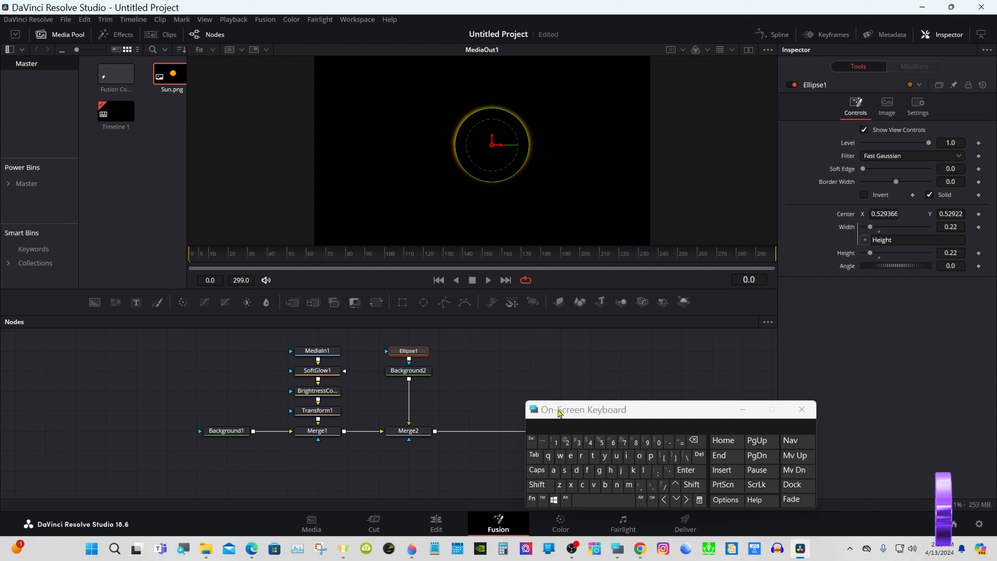
{"action": "left_click_drag", "start_coordinate": [583, 416], "coordinate": [696, 428]}
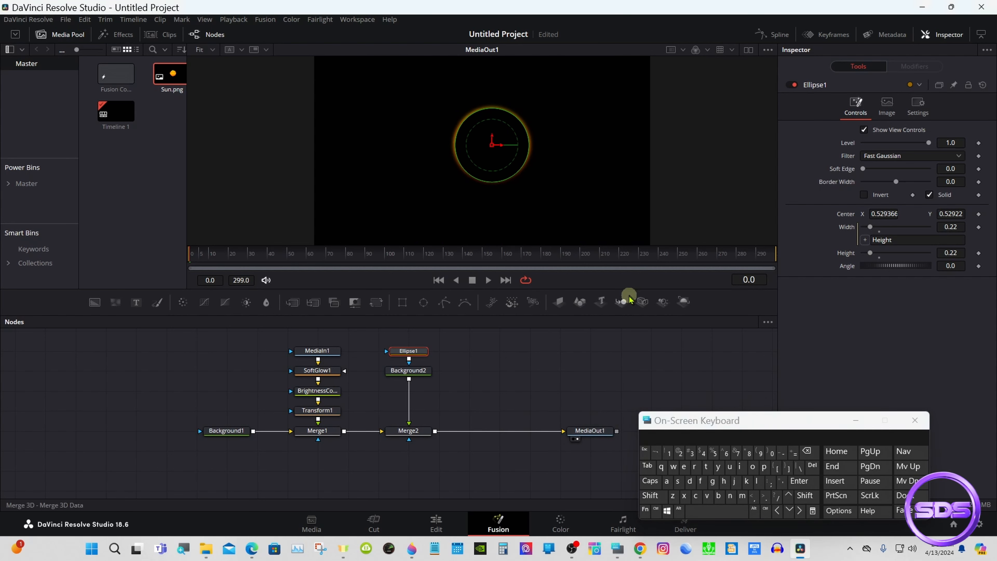
{"action": "left_click", "coordinate": [767, 50]}
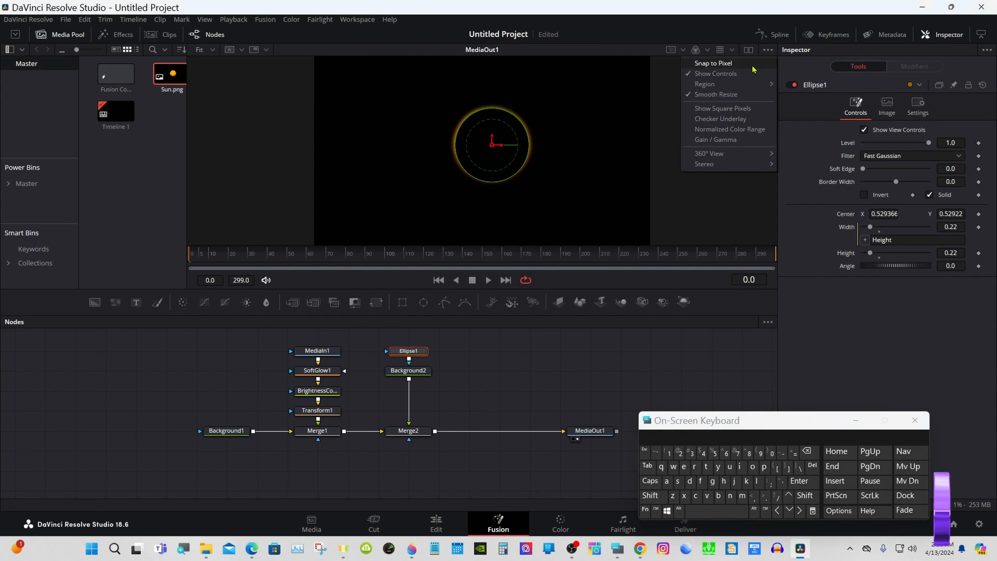
{"action": "left_click", "coordinate": [717, 119]}
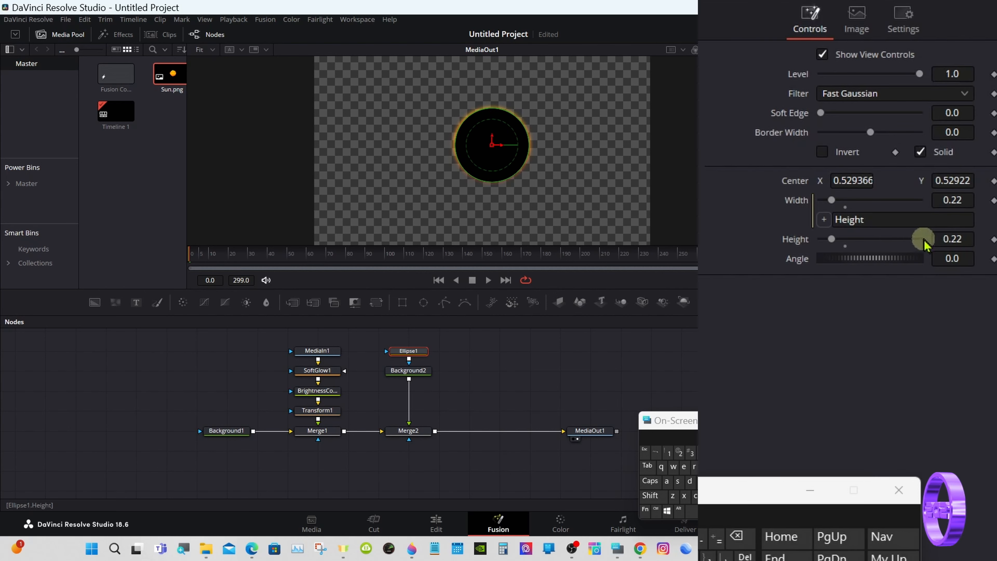
- Set the Ellipse1 height to 0.215 and its center Y to 0.53122
{"action": "left_click", "coordinate": [959, 237]}
{"action": "left_click", "coordinate": [746, 537]}
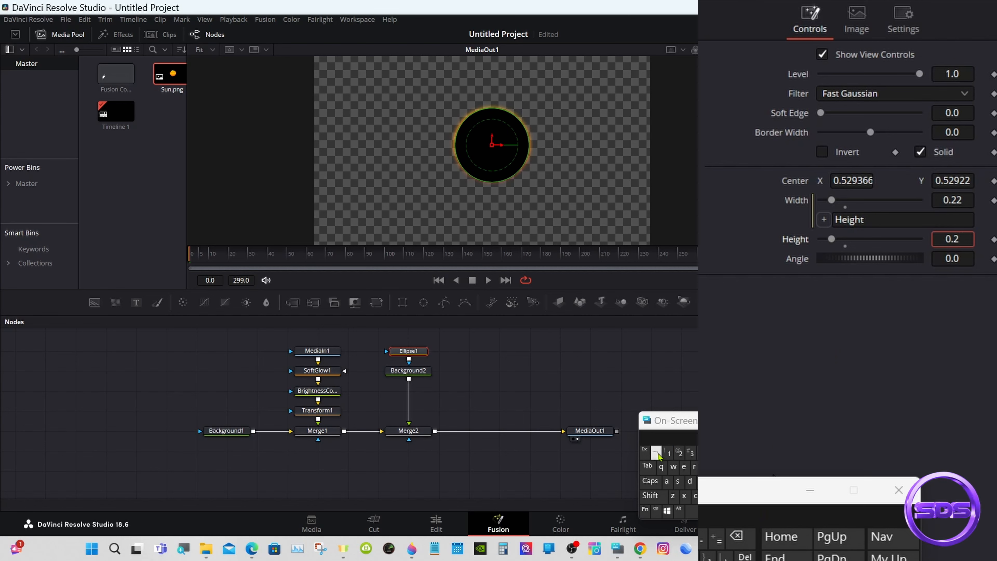
{"action": "left_click", "coordinate": [669, 453]}
{"action": "type", "text": "5"}
{"action": "key", "text": "Tab"}
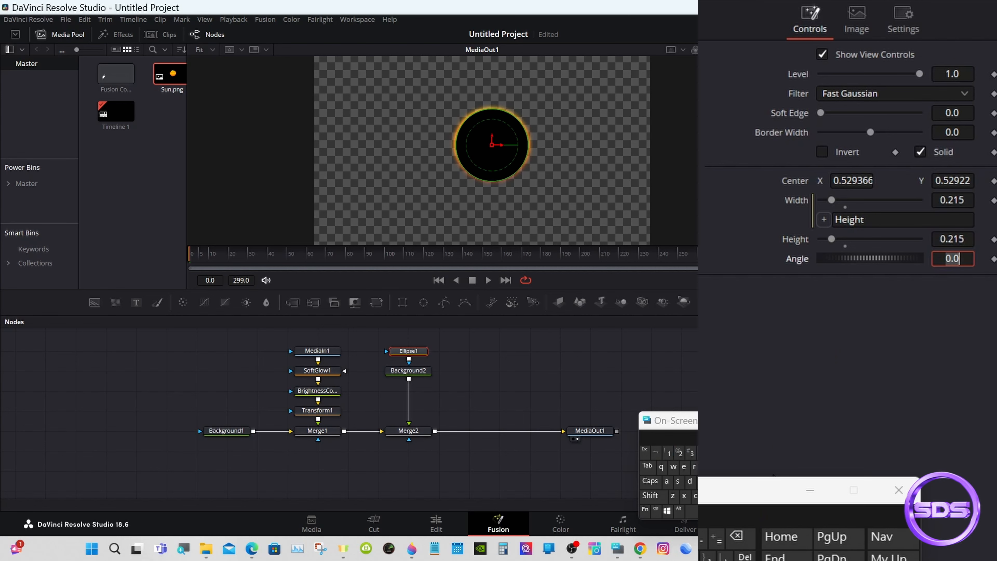
{"action": "left_click_drag", "start_coordinate": [944, 180], "coordinate": [946, 182]}
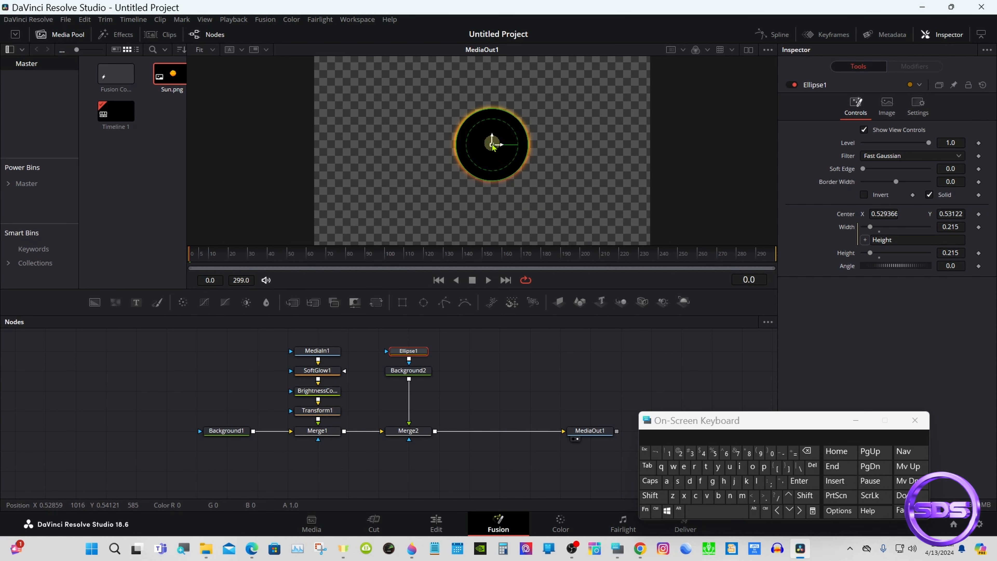
- Move the disc out of the frame past the lower-right corner, about X 0.98, Y -0.24, and keyframe its center at frame 0
{"action": "left_click_drag", "start_coordinate": [492, 144], "coordinate": [644, 289]}
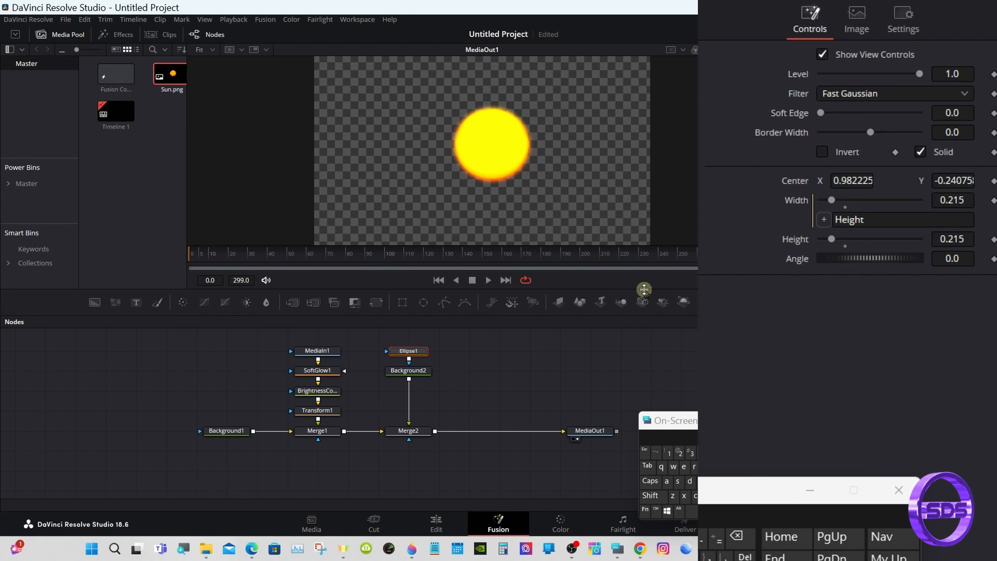
{"action": "left_click", "coordinate": [993, 182]}
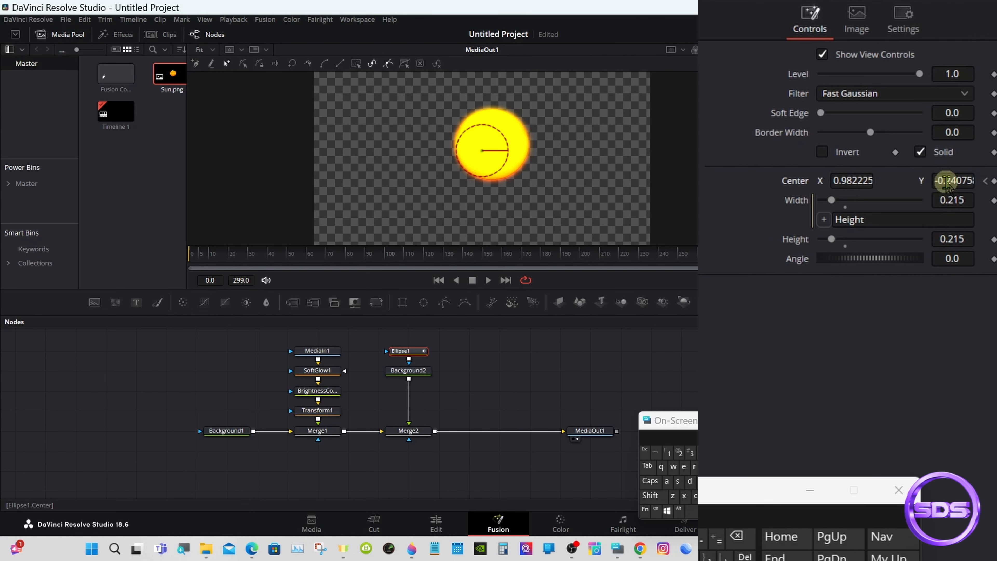
- At frame 299, keyframe the disc's center over the sun at X 0.529275, Y 0.530989, and scrub through the movement
{"action": "left_click_drag", "start_coordinate": [946, 184], "coordinate": [982, 181]}
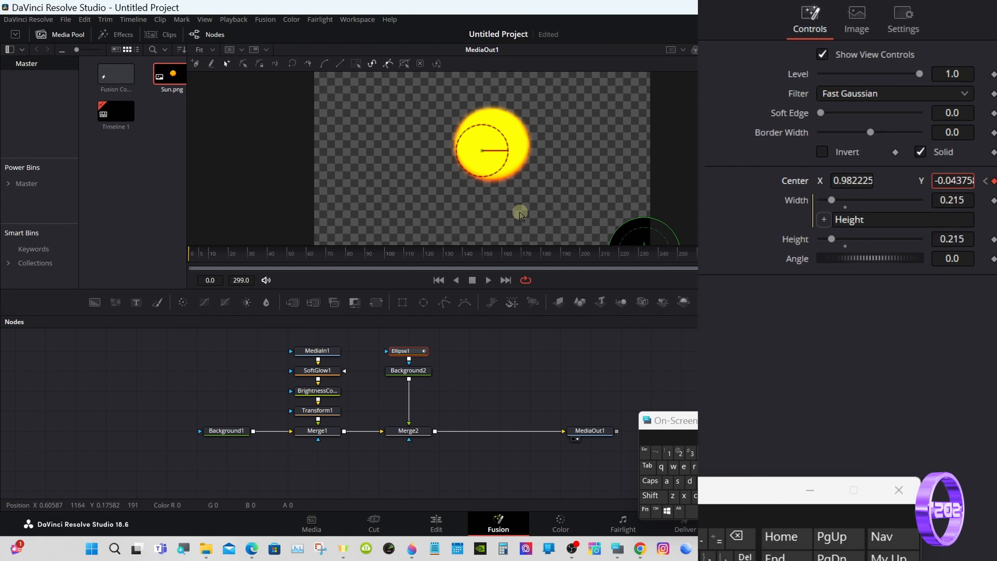
{"action": "left_click_drag", "start_coordinate": [520, 214], "coordinate": [556, 214]}
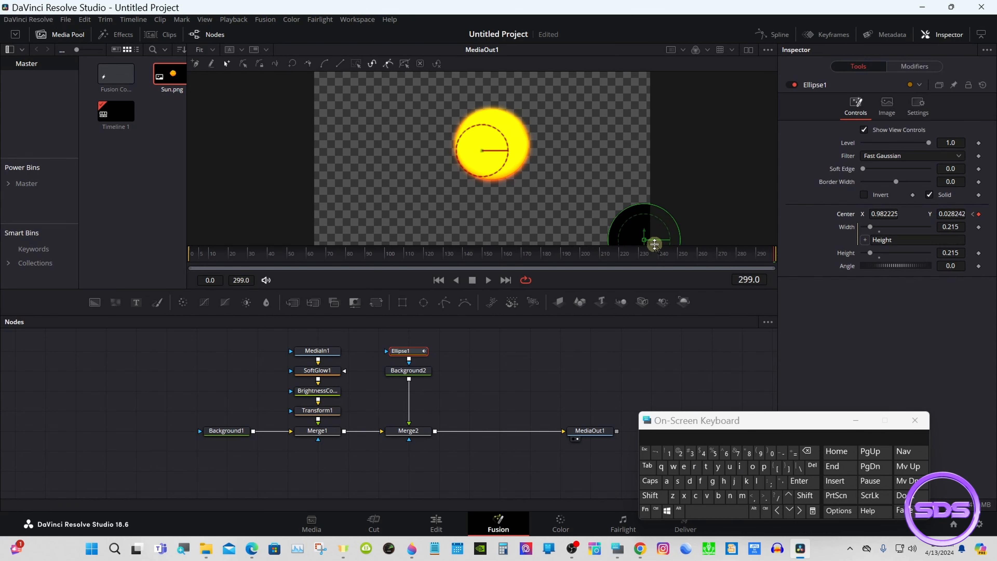
{"action": "left_click_drag", "start_coordinate": [644, 240], "coordinate": [492, 149]}
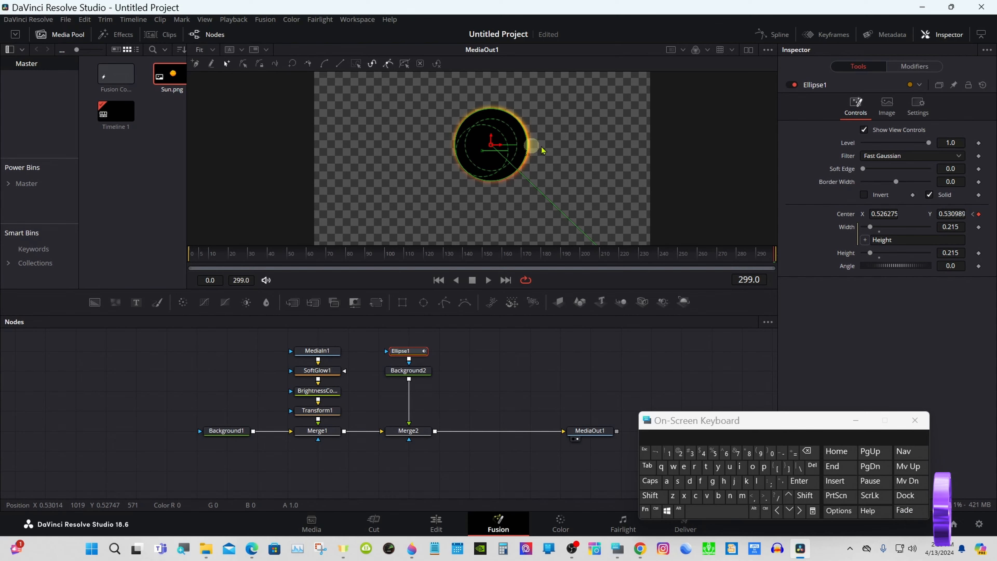
{"action": "left_click_drag", "start_coordinate": [884, 216], "coordinate": [885, 216]}
{"action": "left_click_drag", "start_coordinate": [854, 184], "coordinate": [854, 182]}
{"action": "left_click_drag", "start_coordinate": [664, 259], "coordinate": [793, 252]}
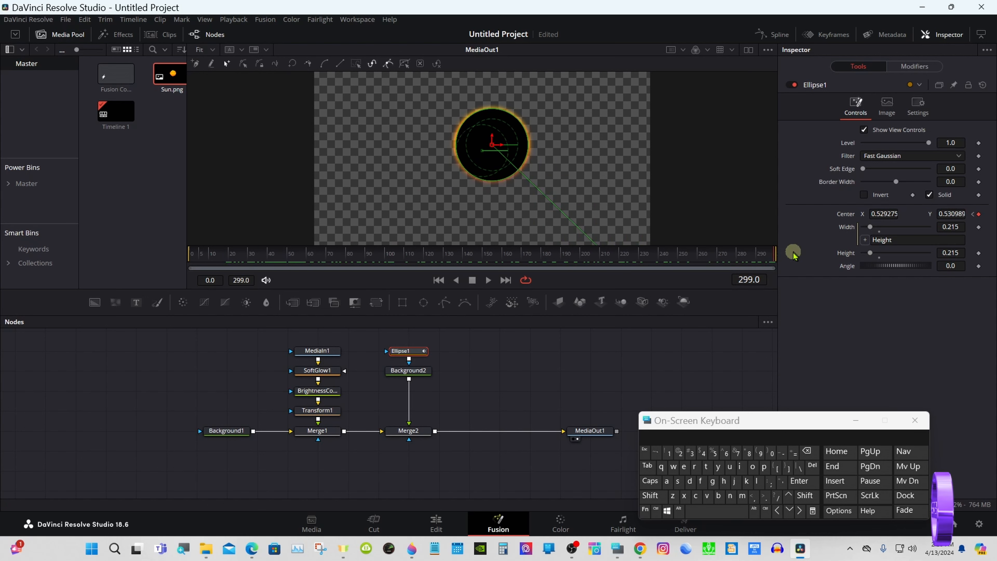
- Keyframe SoftGlow1's glow size at 10.0 on frame 210 and 25.2 on the last frame
{"action": "left_click_drag", "start_coordinate": [353, 254], "coordinate": [583, 258]}
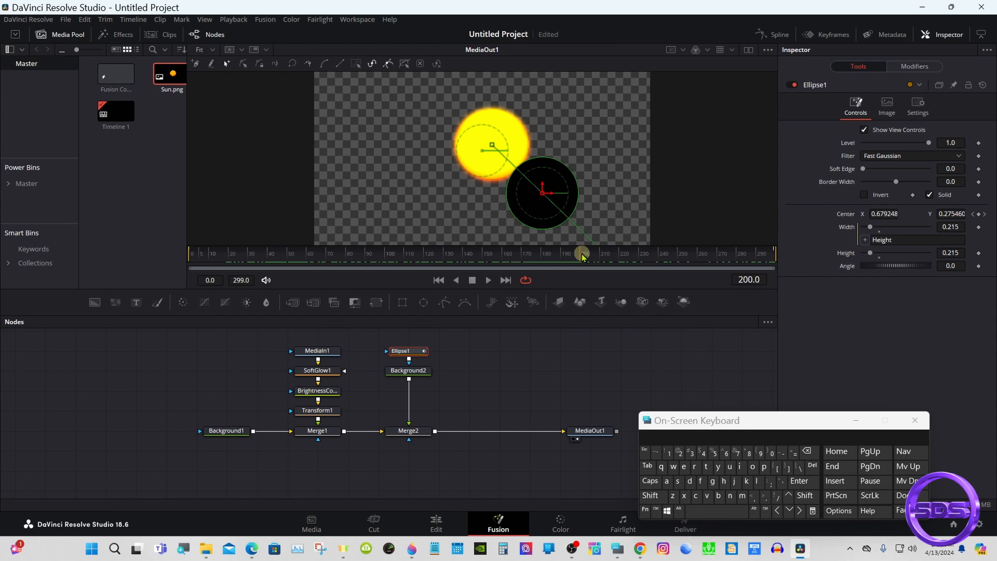
{"action": "left_click_drag", "start_coordinate": [583, 257], "coordinate": [600, 257]}
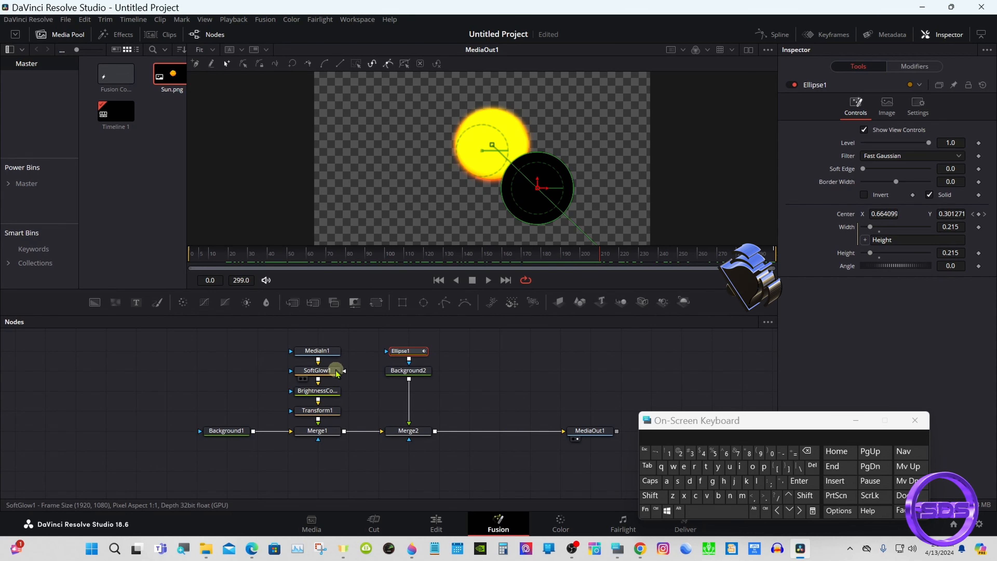
{"action": "left_click", "coordinate": [328, 376]}
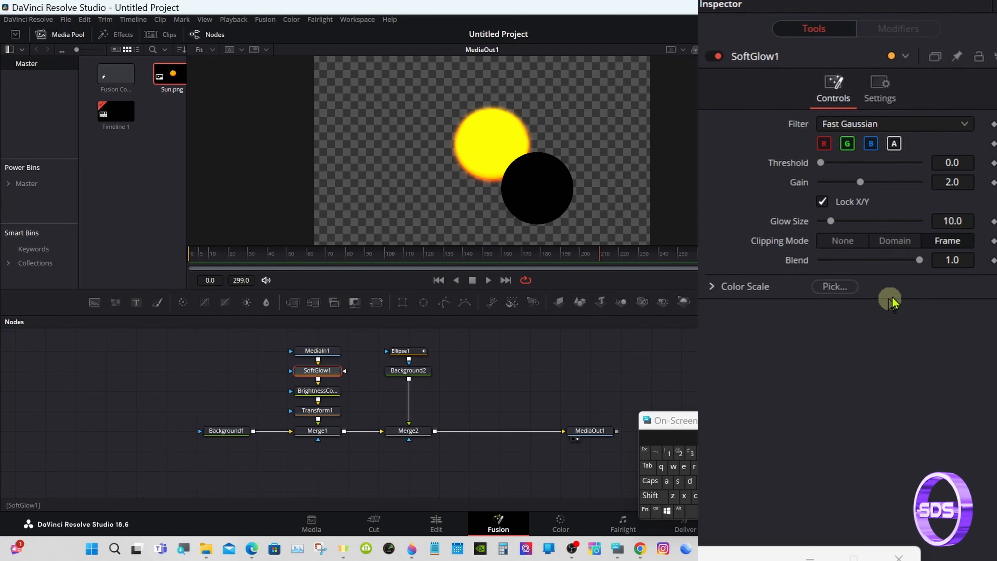
{"action": "left_click", "coordinate": [993, 222]}
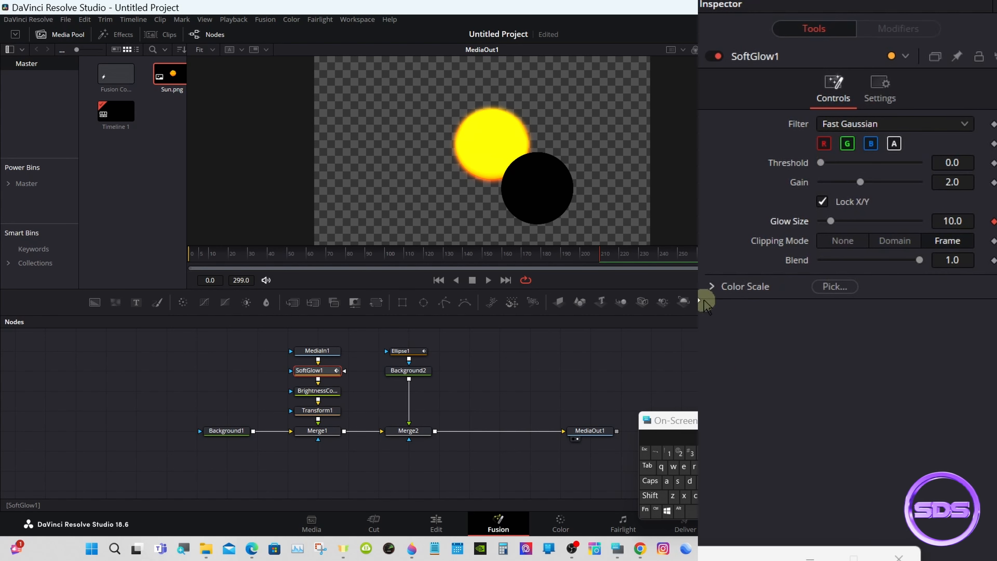
{"action": "left_click", "coordinate": [737, 255]}
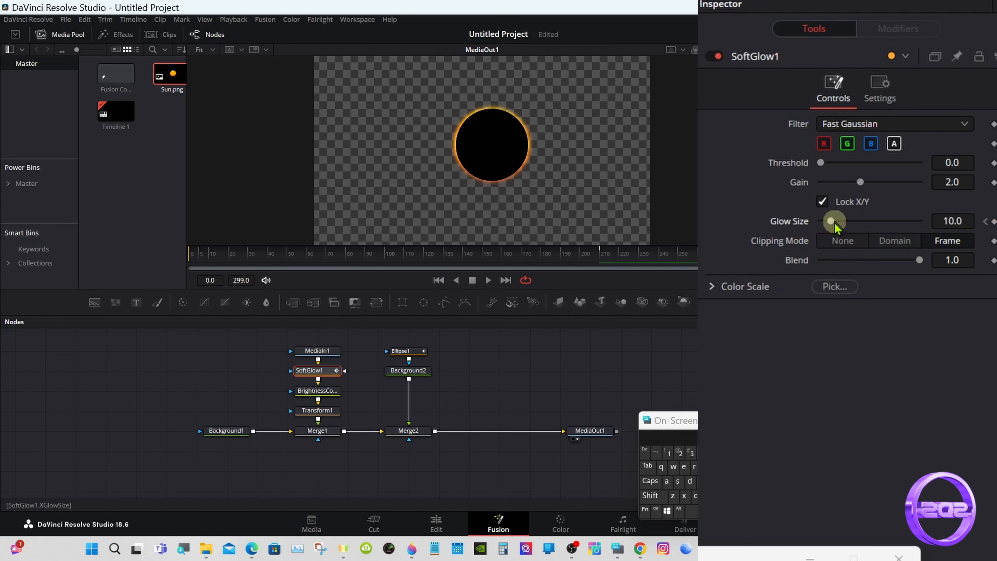
{"action": "left_click_drag", "start_coordinate": [835, 226], "coordinate": [850, 229]}
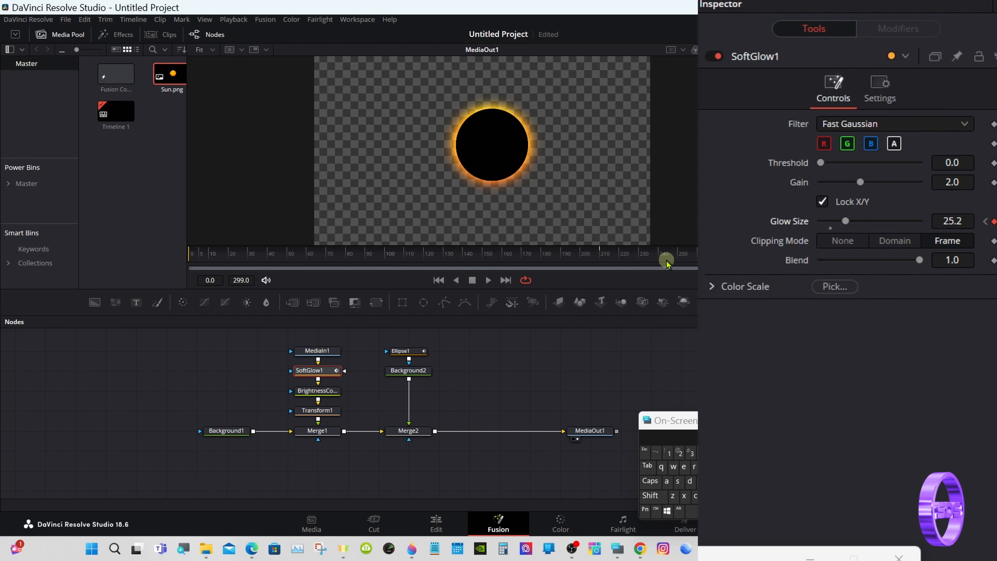
- Review the glow animation, return to frame 210, and keyframe BrightnessContrast1's saturation at 1.0
{"action": "left_click", "coordinate": [635, 256]}
{"action": "left_click_drag", "start_coordinate": [634, 258], "coordinate": [594, 259]}
{"action": "left_click_drag", "start_coordinate": [548, 258], "coordinate": [602, 263]}
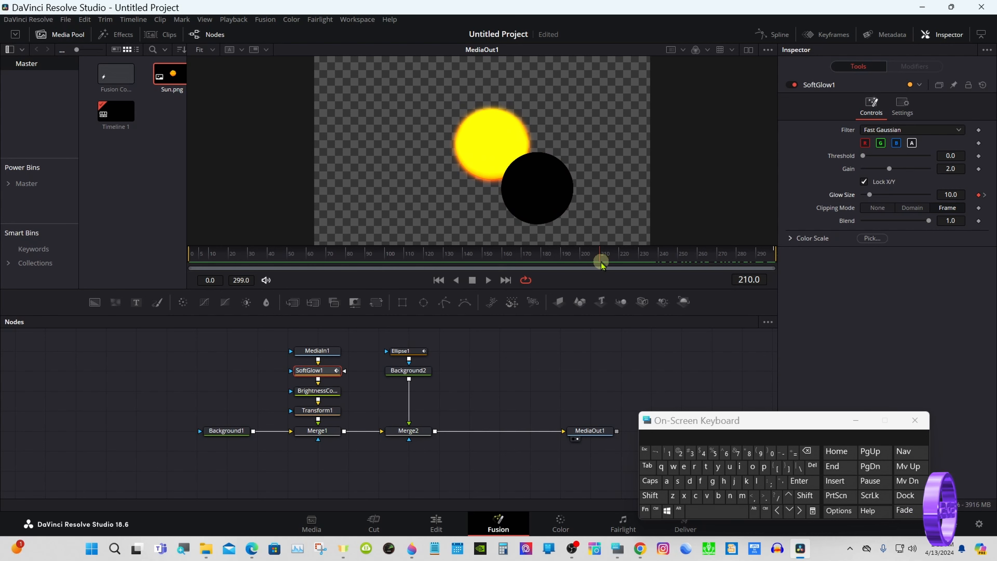
{"action": "left_click", "coordinate": [329, 395]}
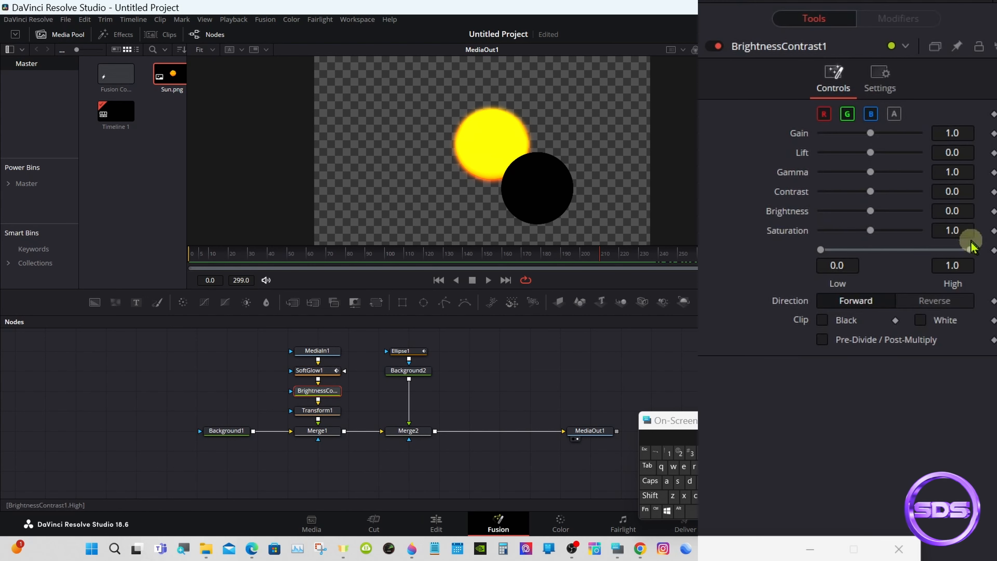
{"action": "left_click", "coordinate": [993, 232]}
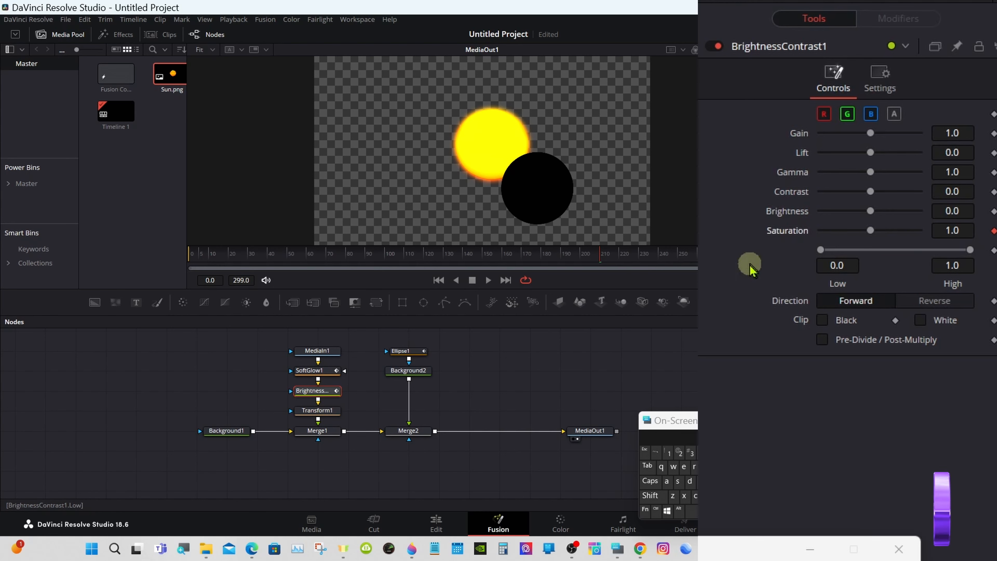
- Keyframe BrightnessContrast1's saturation at 0.0 on the last frame
{"action": "left_click", "coordinate": [621, 260]}
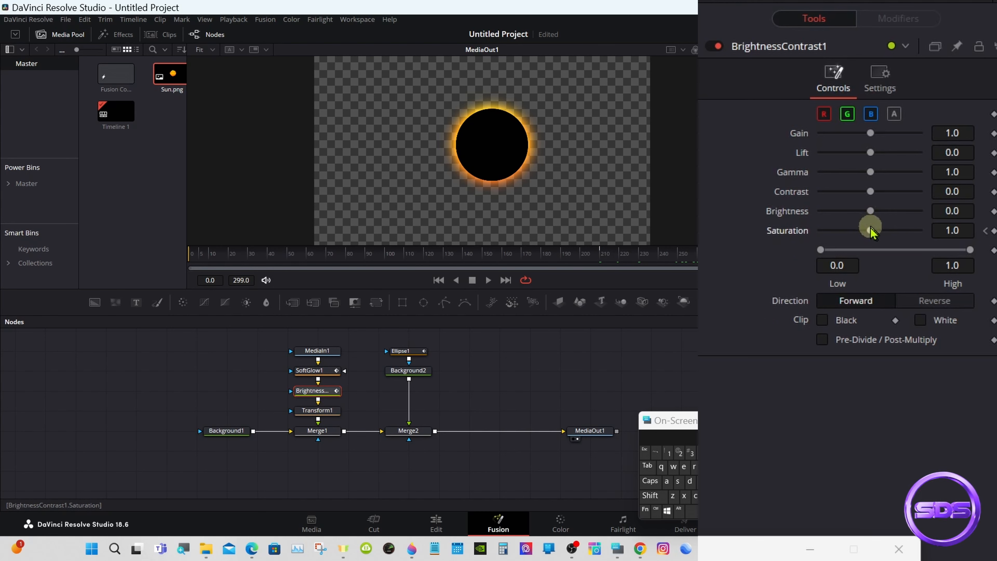
{"action": "left_click_drag", "start_coordinate": [870, 231], "coordinate": [785, 236]}
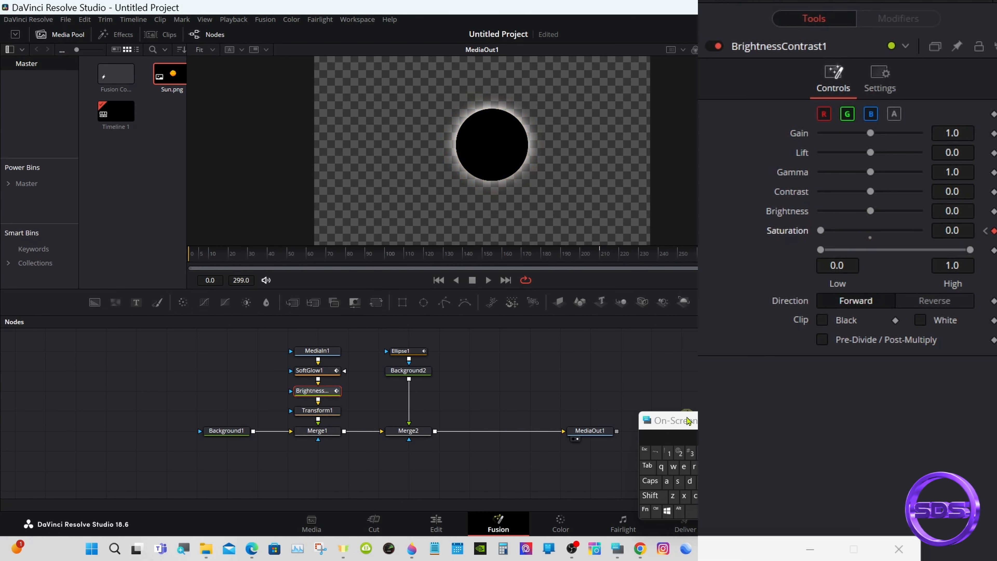
{"action": "left_click_drag", "start_coordinate": [688, 420], "coordinate": [719, 418]}
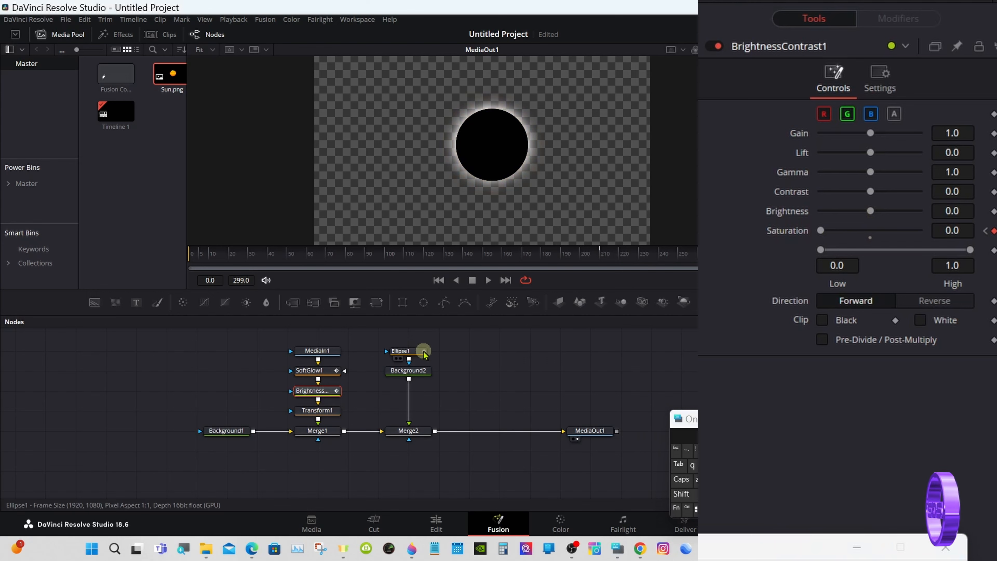
- Set the disc's center Y to 0.533989 on frame 299 and check its alignment over the sun in the Edit page and Fusion
{"action": "left_click", "coordinate": [407, 354]}
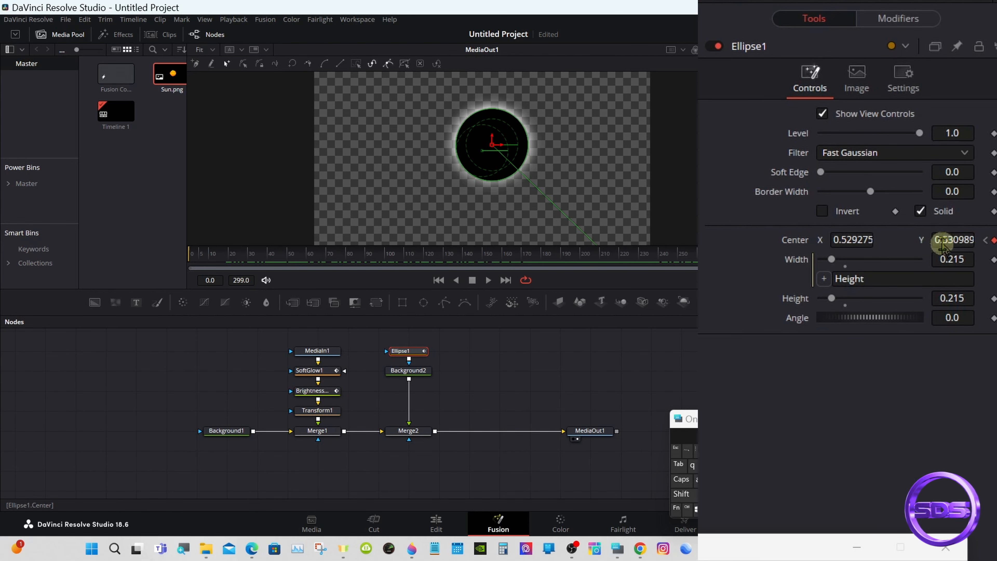
{"action": "left_click_drag", "start_coordinate": [946, 239], "coordinate": [950, 239]}
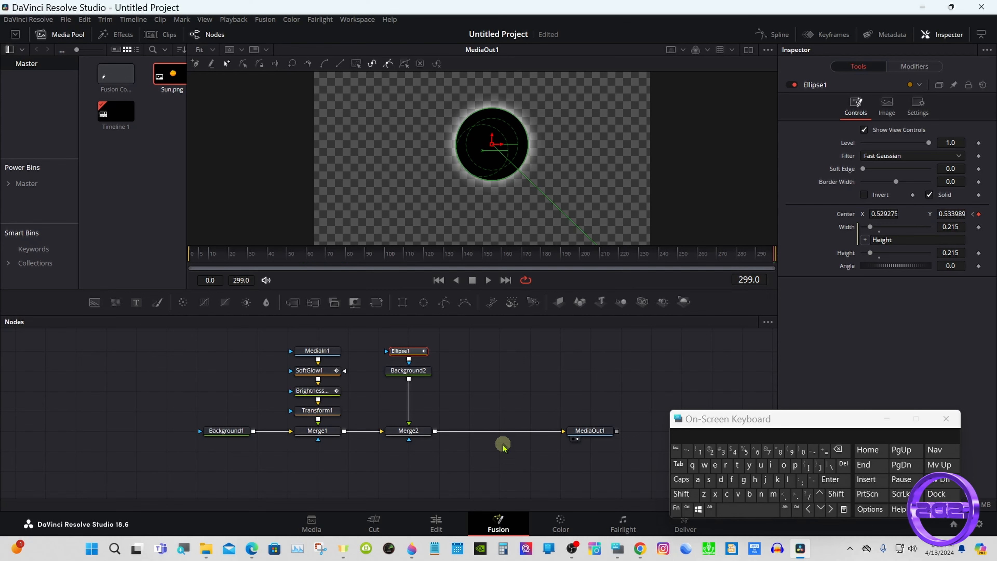
{"action": "left_click", "coordinate": [437, 523]}
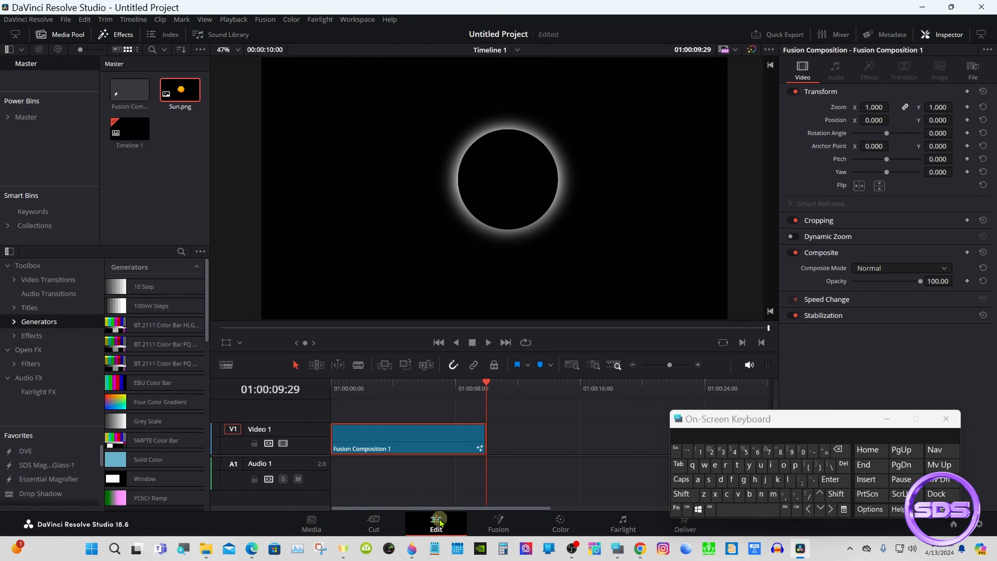
{"action": "left_click", "coordinate": [495, 522]}
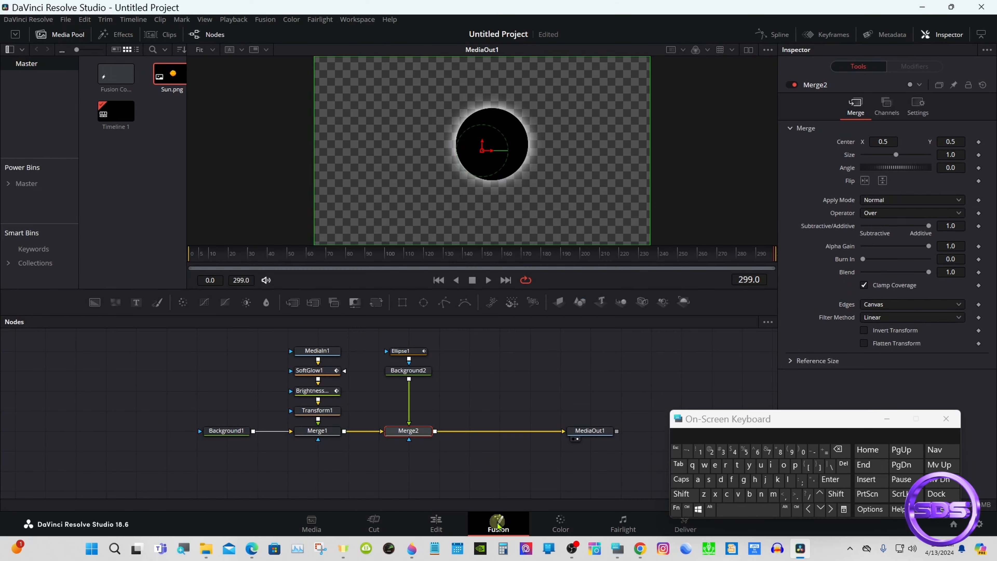
{"action": "left_click", "coordinate": [453, 349]}
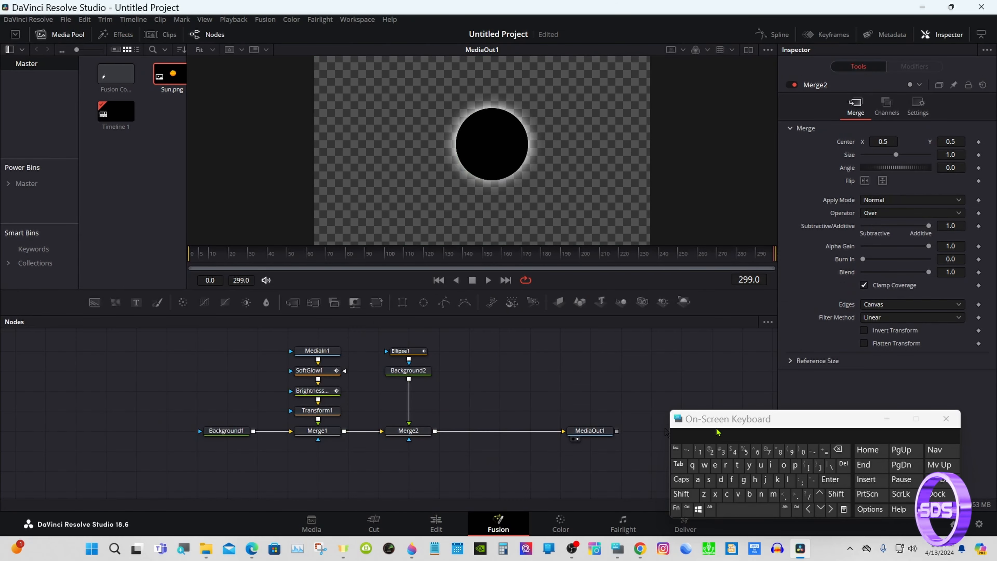
{"action": "left_click_drag", "start_coordinate": [718, 432], "coordinate": [747, 432]}
{"action": "left_click_drag", "start_coordinate": [670, 256], "coordinate": [780, 251]}
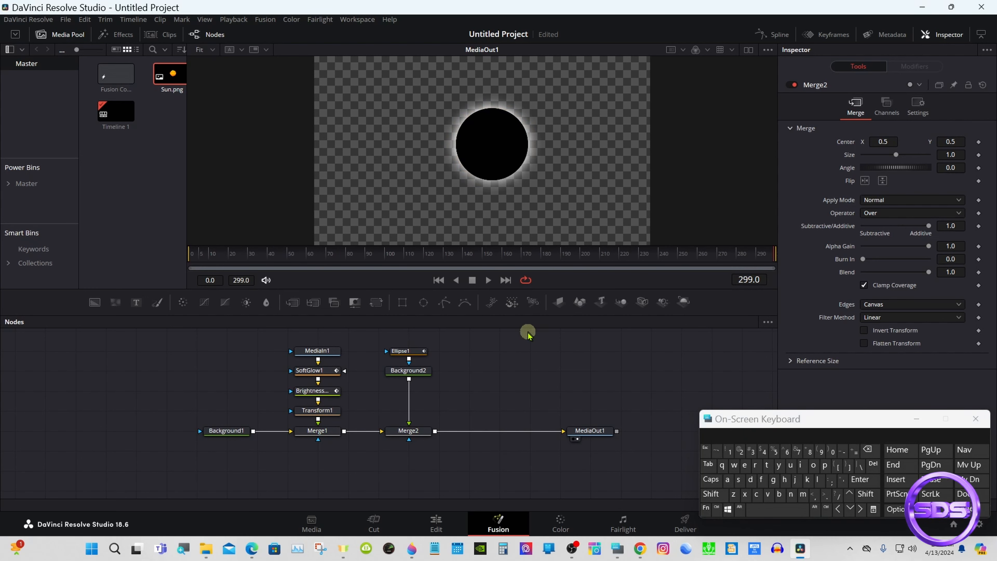
- On the Edit page, move Fusion Composition 1 to Video 2 and fill Video 1 beneath it with an equally long Essential Sky Background
{"action": "left_click", "coordinate": [437, 522]}
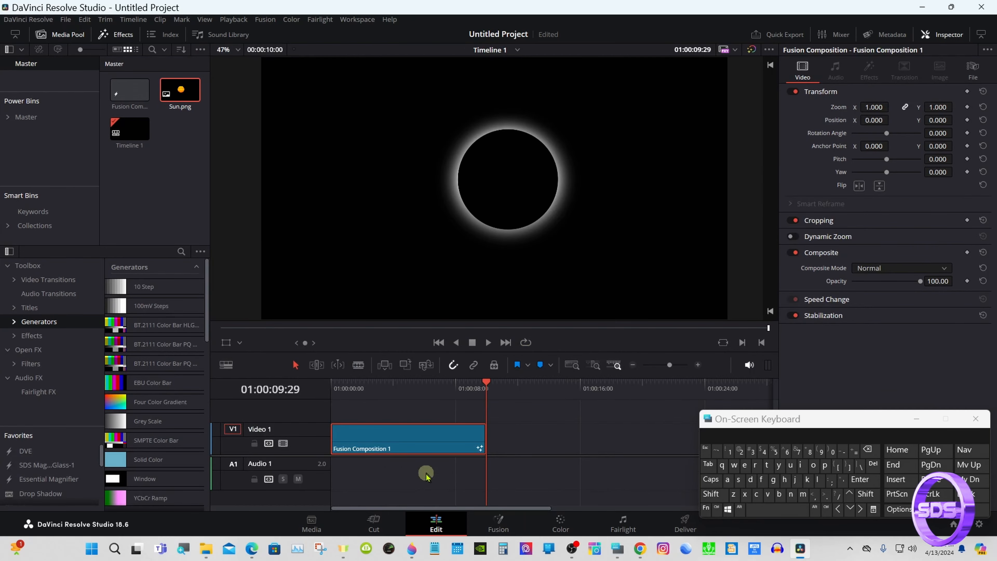
{"action": "left_click_drag", "start_coordinate": [383, 446], "coordinate": [383, 418]}
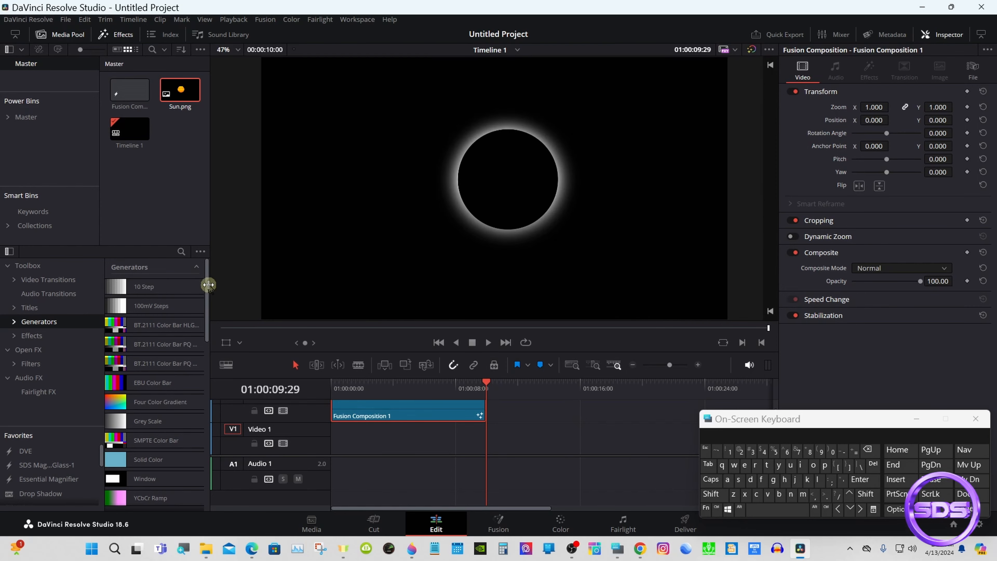
{"action": "left_click_drag", "start_coordinate": [207, 282], "coordinate": [365, 447]}
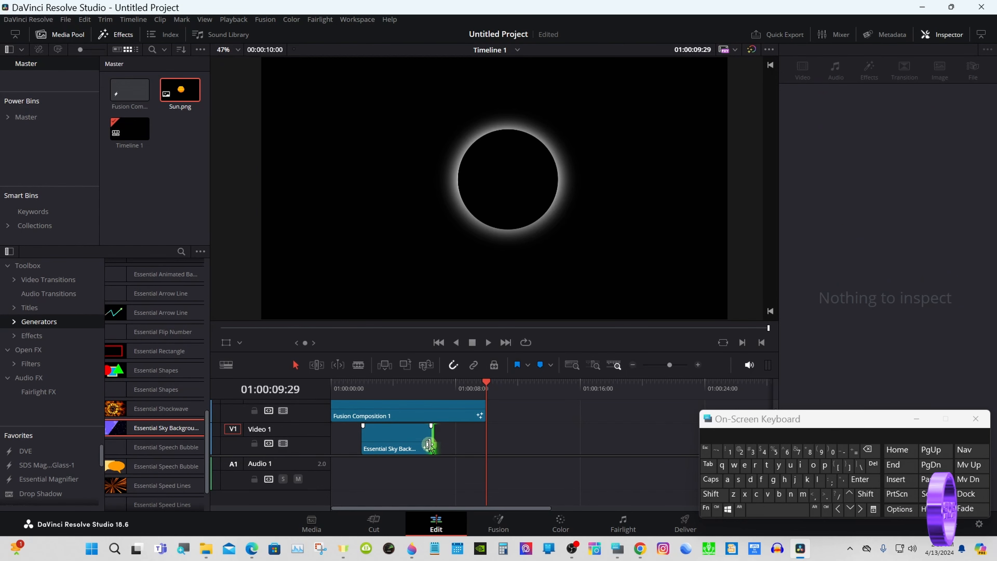
{"action": "left_click_drag", "start_coordinate": [430, 445], "coordinate": [478, 444]}
- Compare the versions of the Essential Sky Background clip, choose version 2, and set its detail to 2.05
{"action": "left_click", "coordinate": [476, 442]}
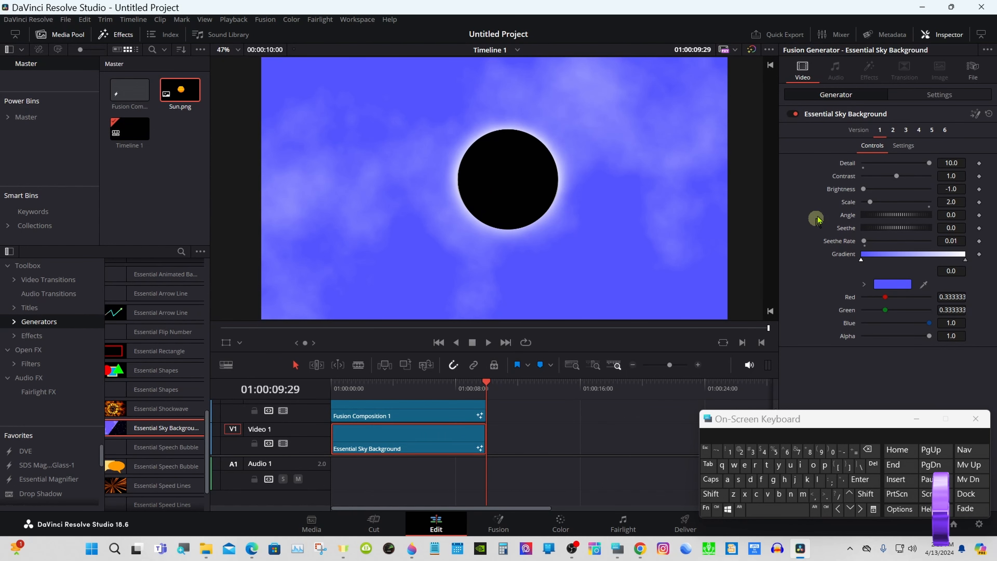
{"action": "left_click", "coordinate": [893, 130]}
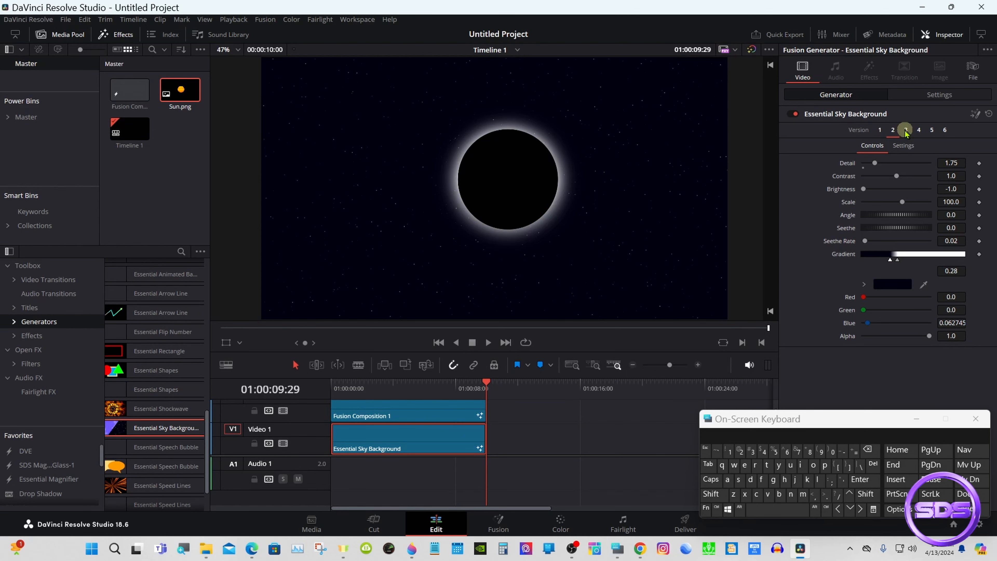
{"action": "left_click", "coordinate": [906, 131]}
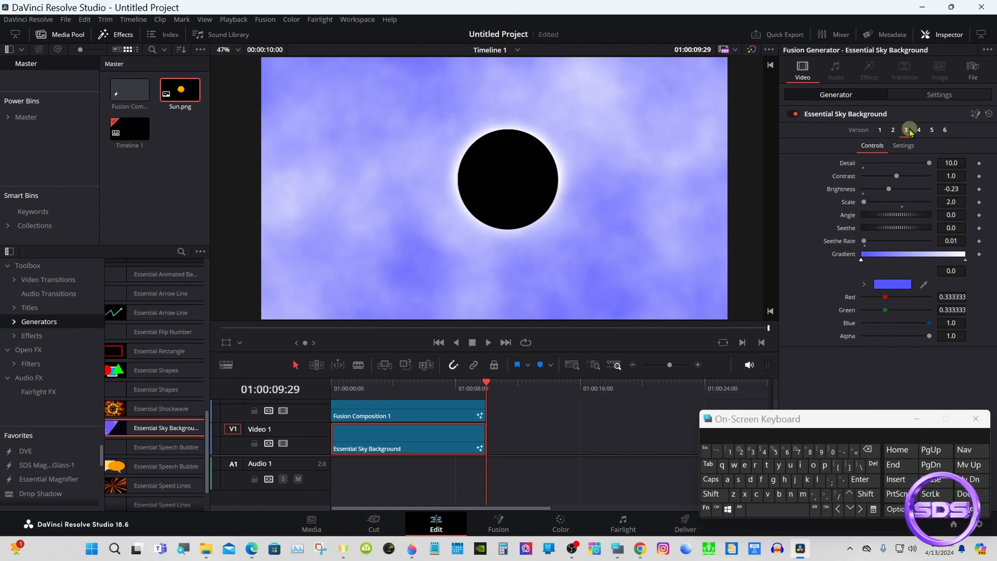
{"action": "left_click", "coordinate": [919, 130]}
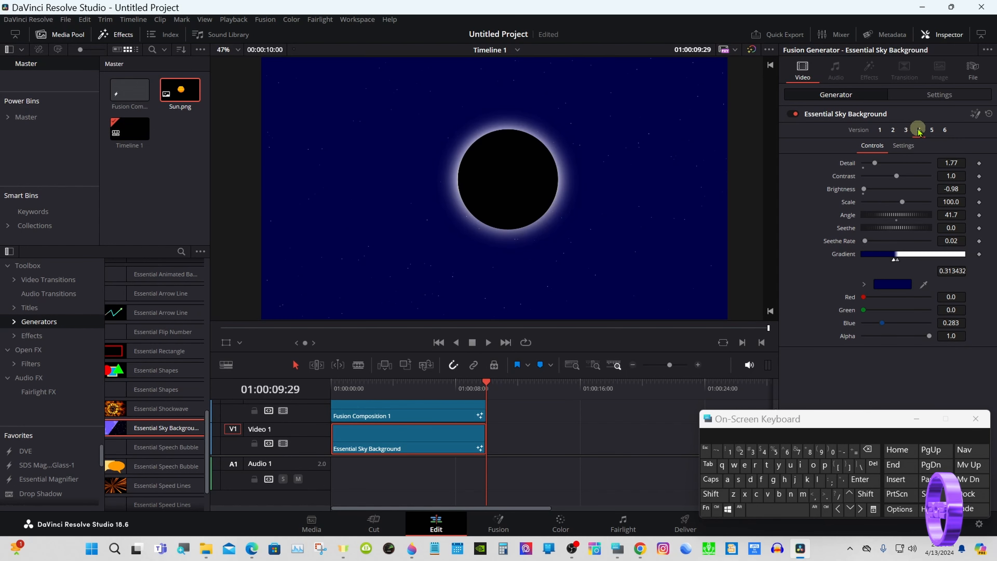
{"action": "left_click", "coordinate": [932, 130]}
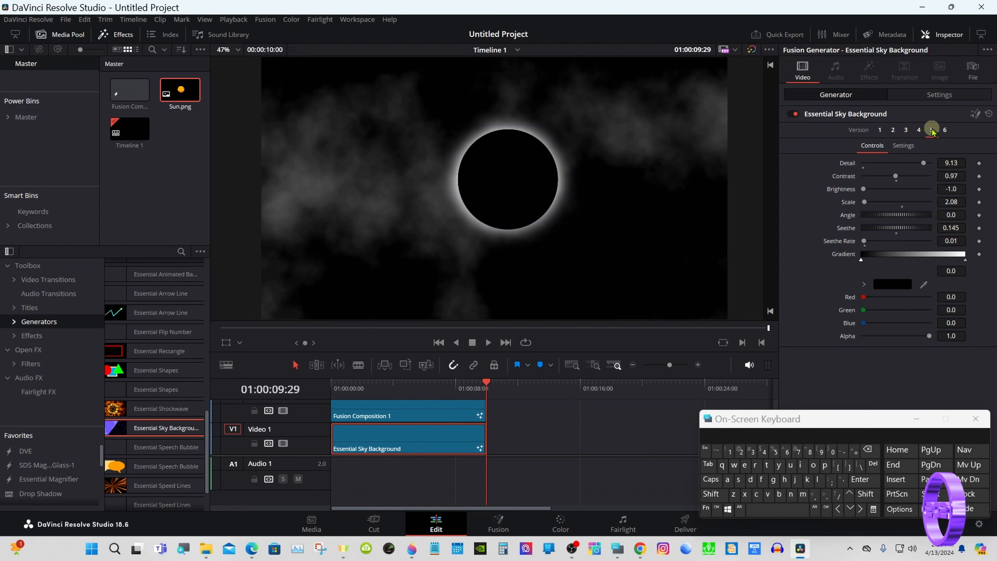
{"action": "left_click", "coordinate": [945, 130]}
{"action": "left_click", "coordinate": [893, 131]}
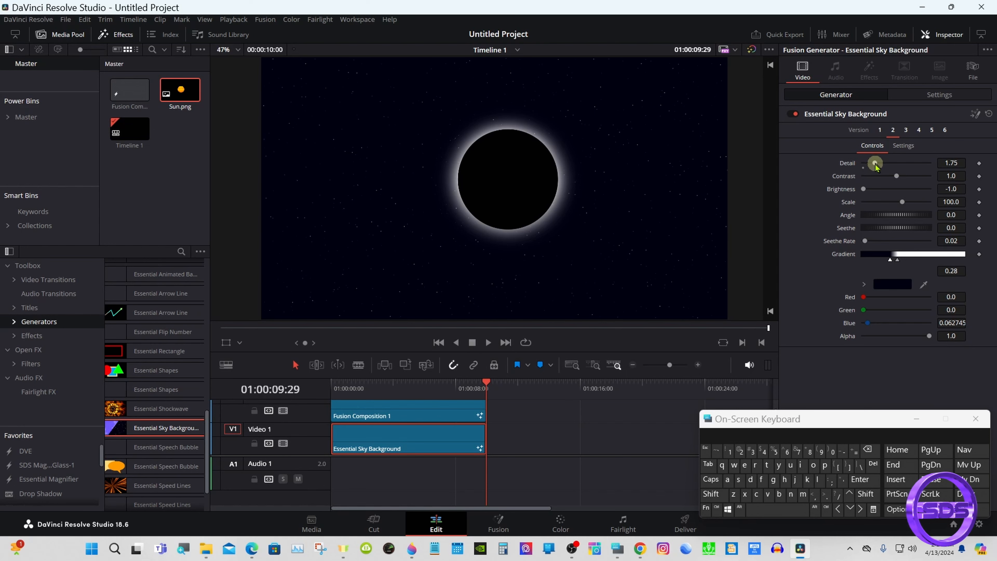
{"action": "left_click_drag", "start_coordinate": [877, 167], "coordinate": [878, 167]}
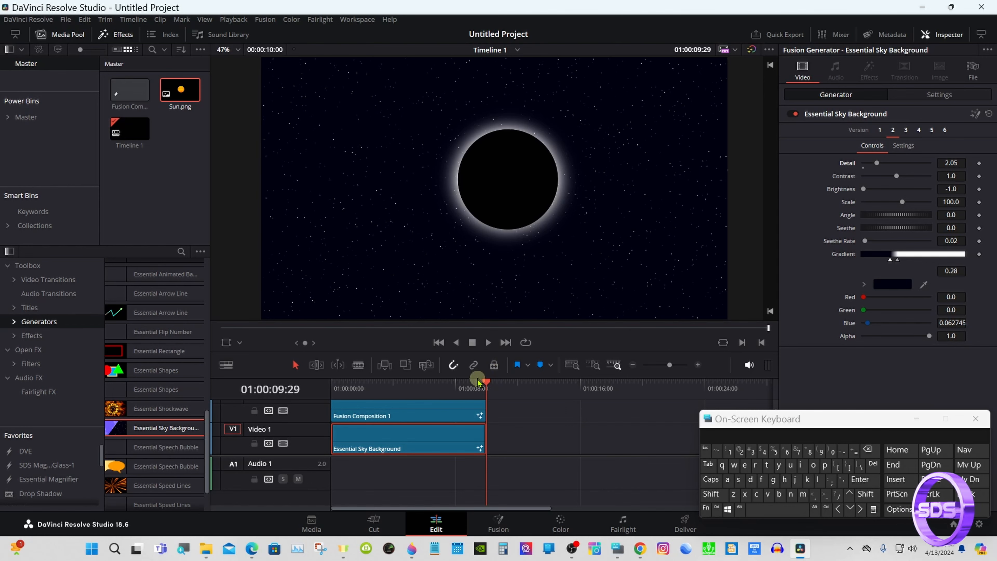
- Enlarge the viewer, clear the on-screen keyboard away, and play the eclipse animation from the start of the timeline
{"action": "left_click_drag", "start_coordinate": [476, 379], "coordinate": [475, 488]}
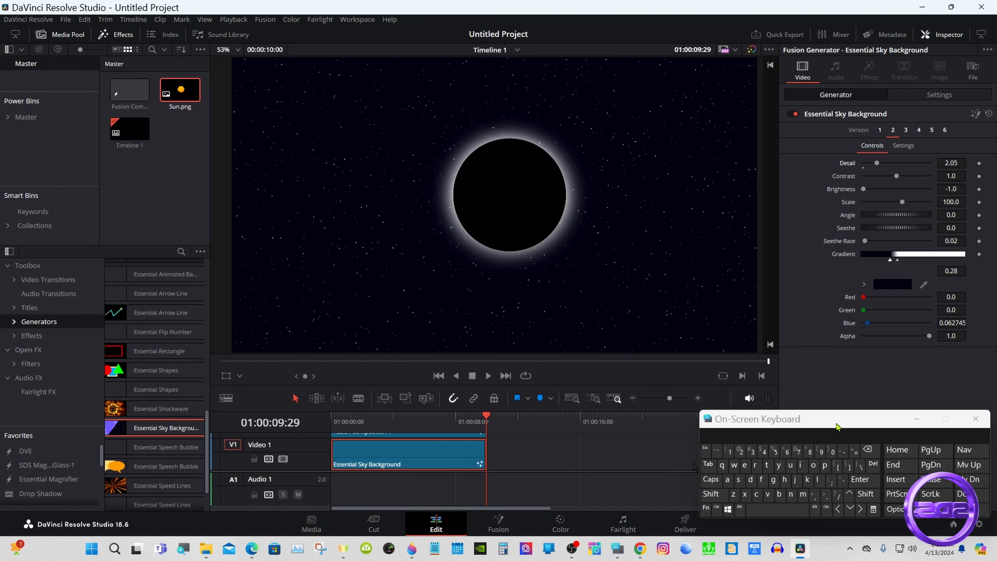
{"action": "left_click", "coordinate": [916, 419]}
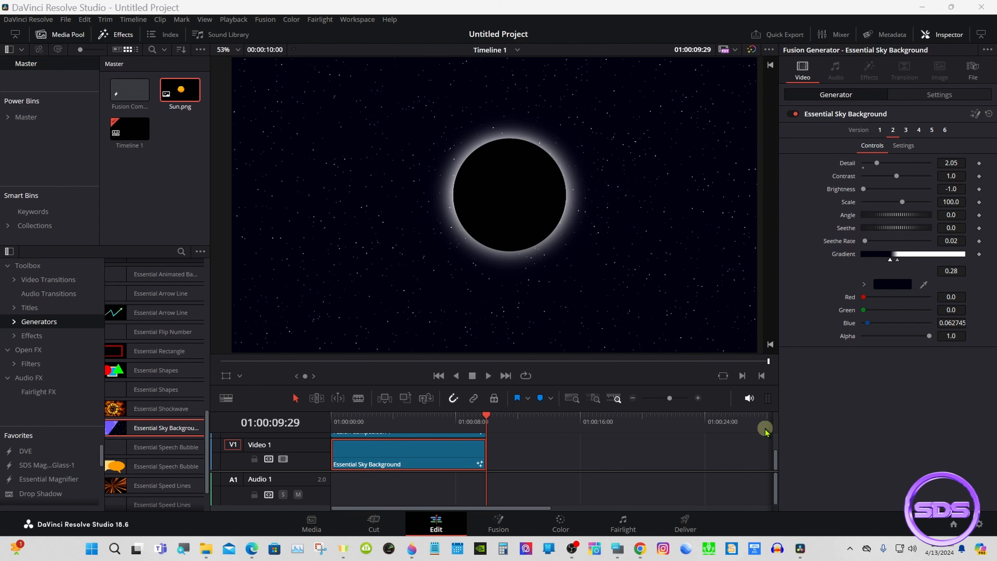
{"action": "left_click", "coordinate": [373, 431]}
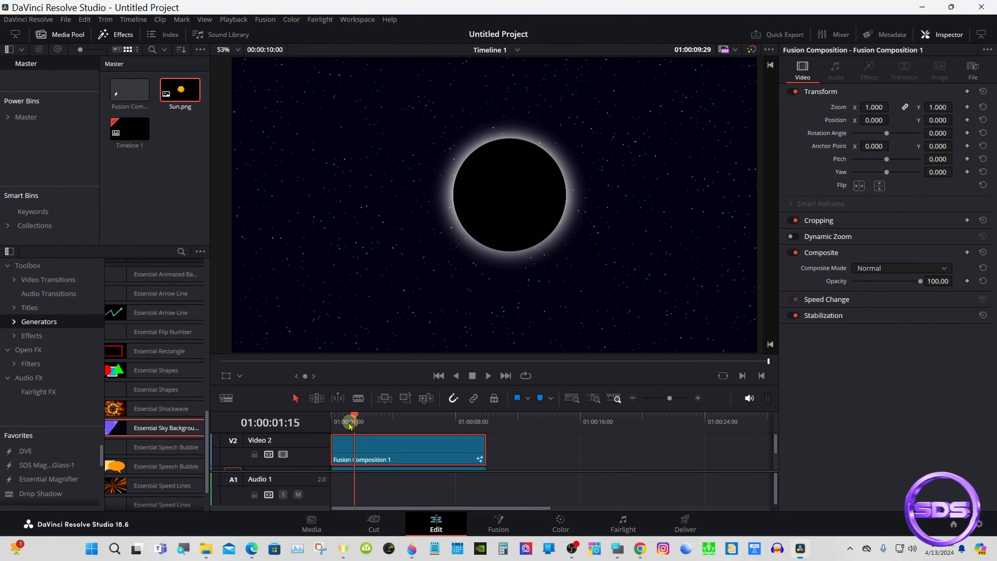
{"action": "left_click", "coordinate": [330, 421]}
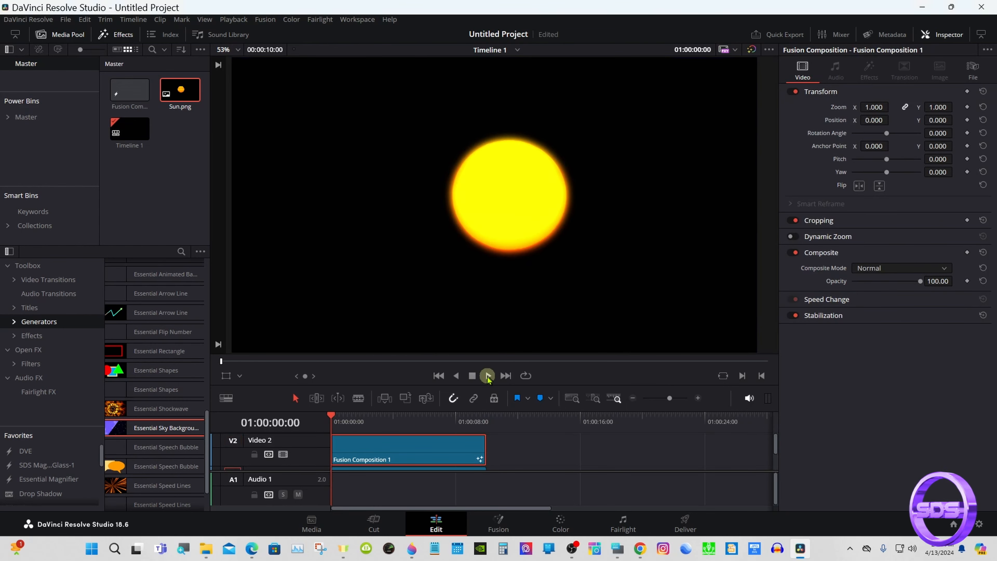
{"action": "left_click", "coordinate": [487, 376]}
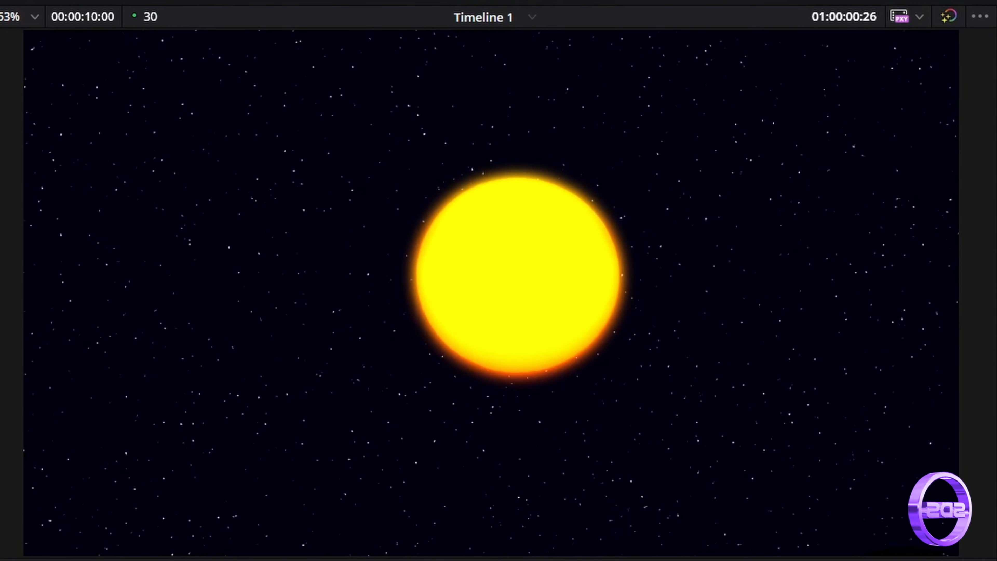